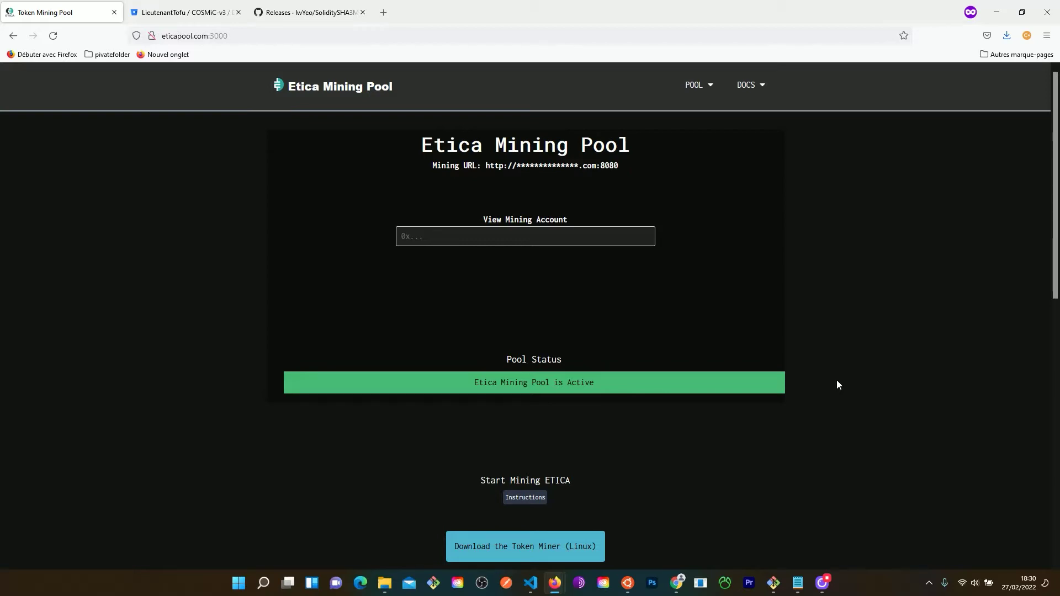
Scroll through the Etica pool page and click into the mining account address field
scroll(837, 381, down, 1)
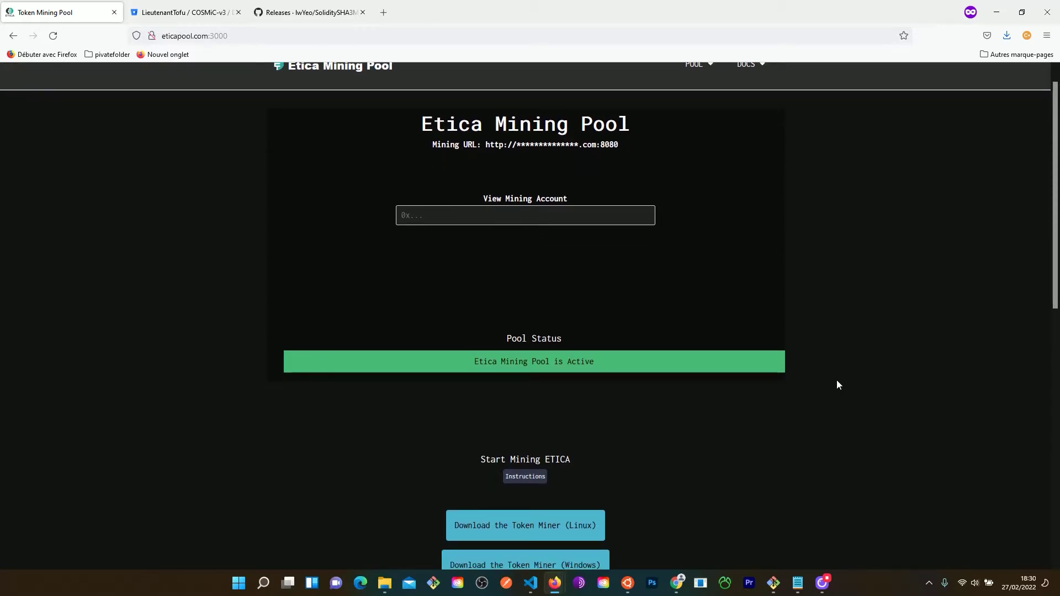
scroll(837, 385, down, 5)
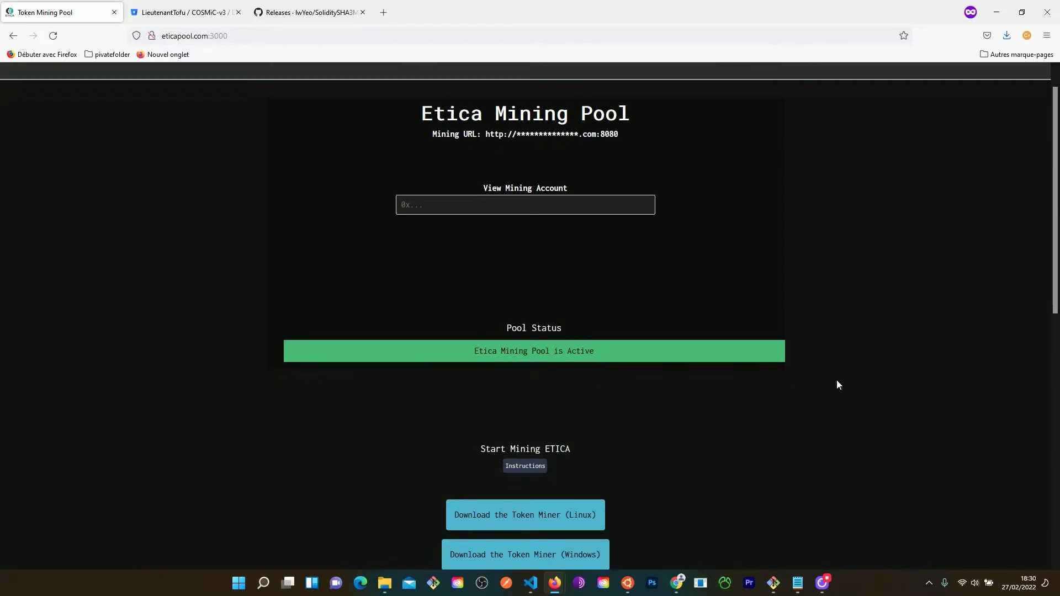
scroll(837, 385, up, 5)
scroll(838, 385, up, 1)
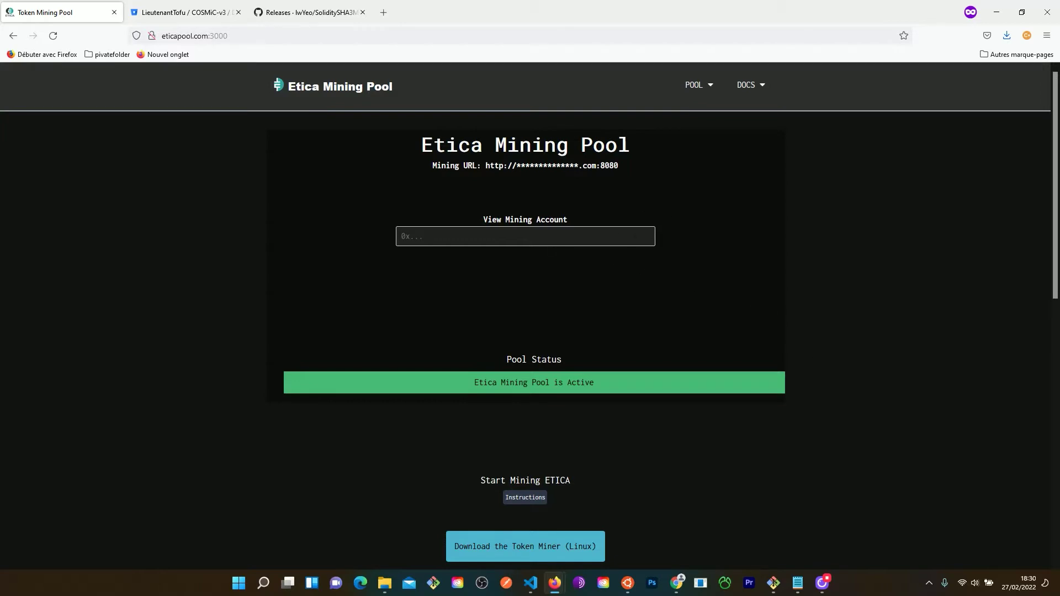
click(606, 238)
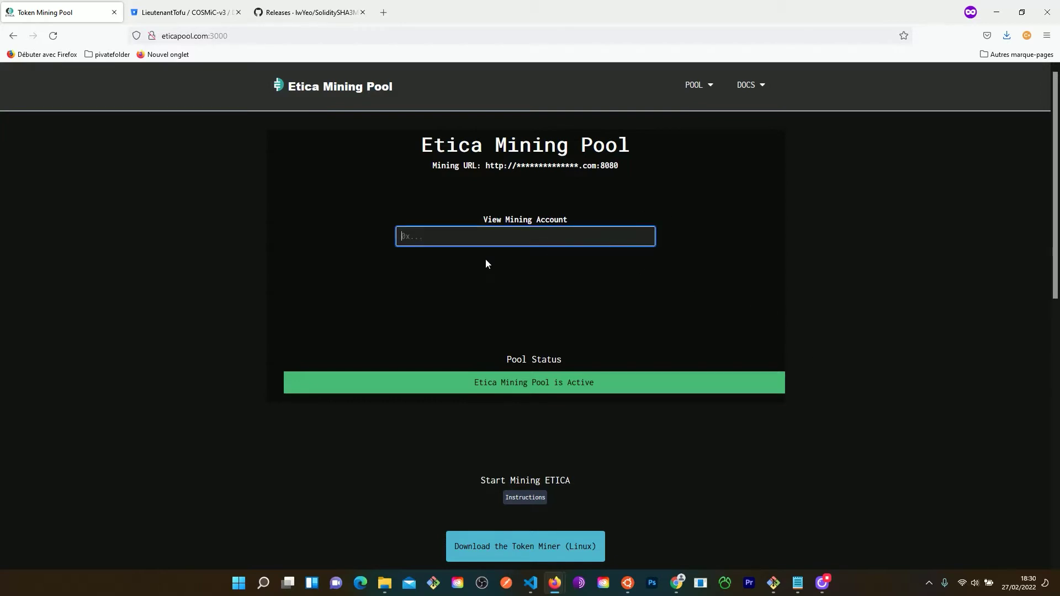
click(454, 277)
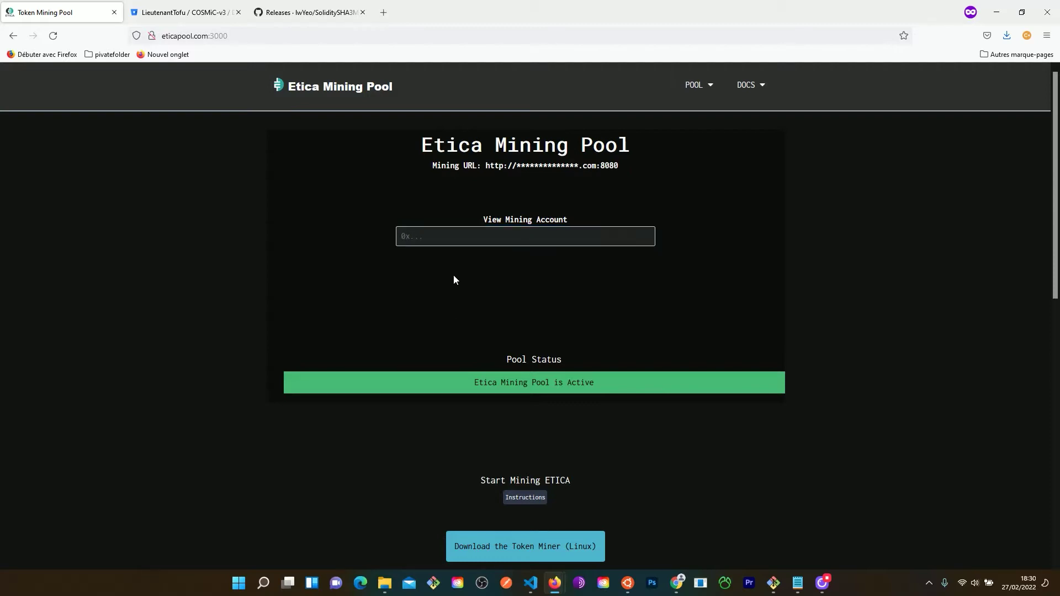
Reload the pool home page via POOL > Home, then open POOL > Accounts
scroll(694, 329, down, 1)
scroll(694, 328, down, 2)
scroll(694, 329, up, 2)
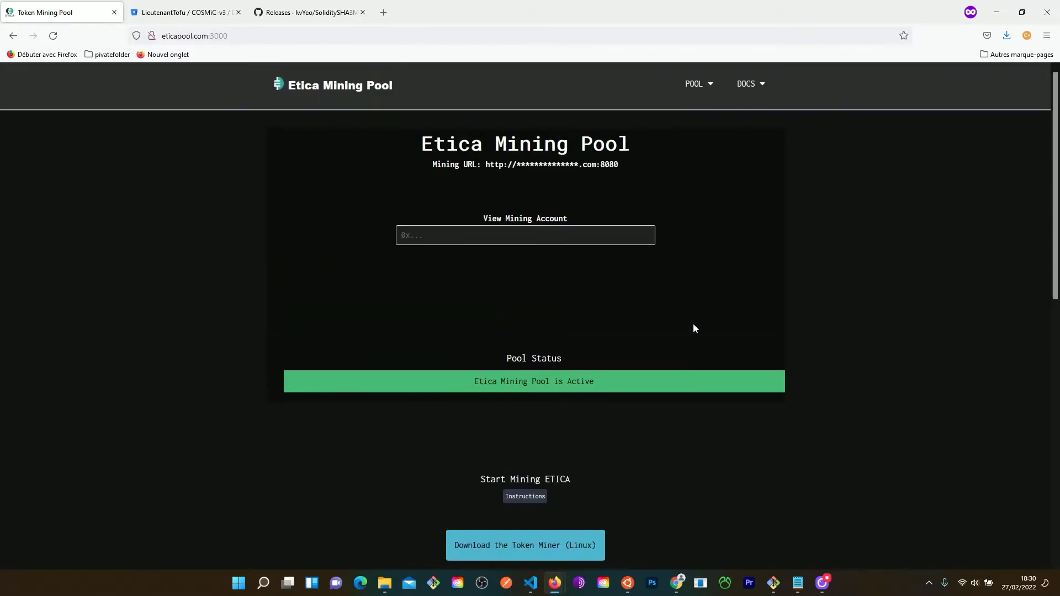
scroll(694, 329, down, 8)
scroll(693, 328, up, 10)
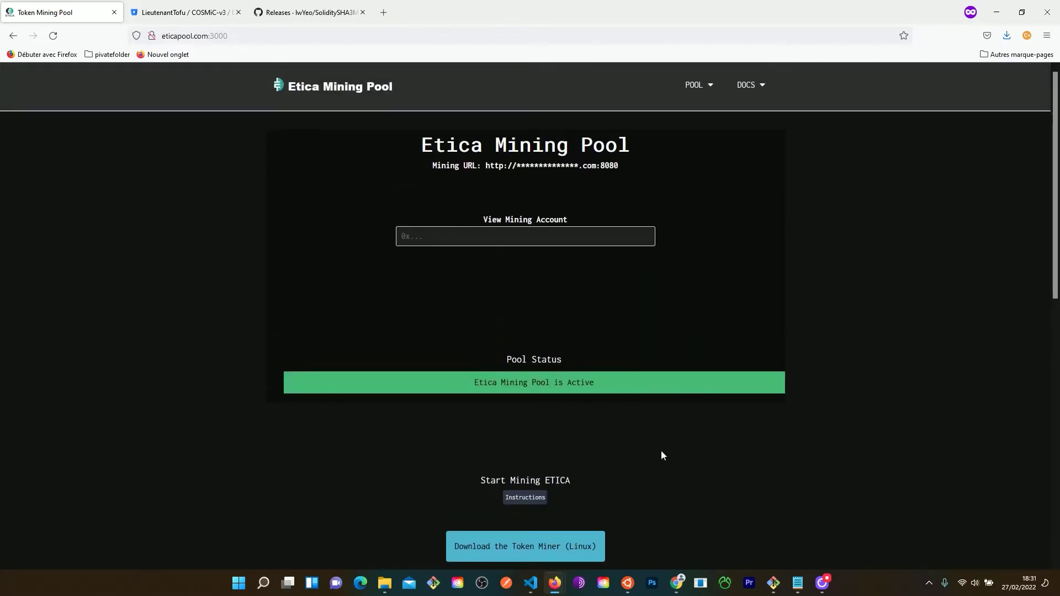
scroll(661, 449, down, 2)
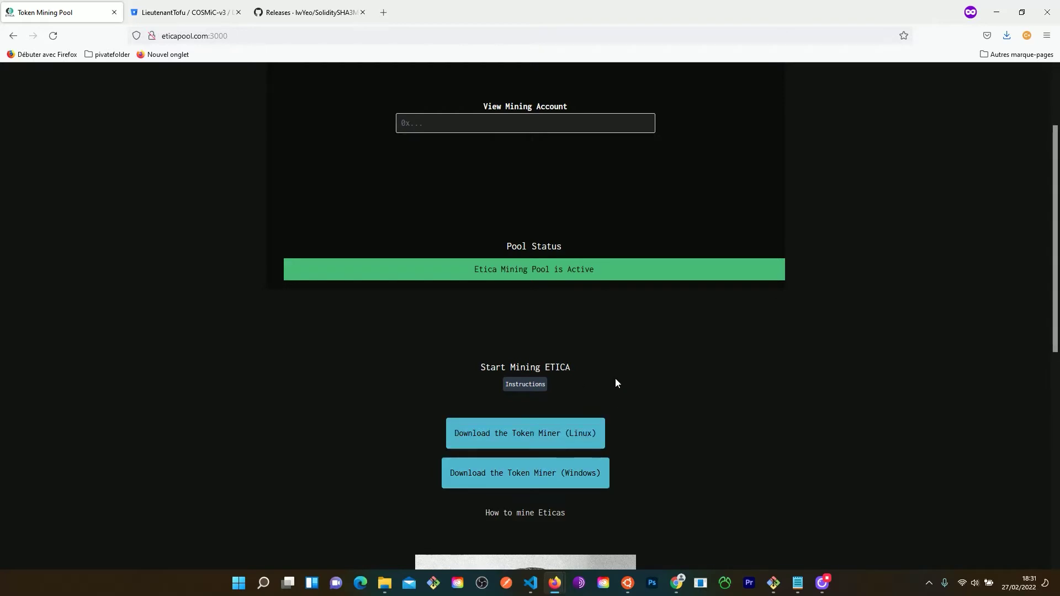
scroll(674, 301, up, 1)
scroll(674, 301, up, 1)
click(704, 88)
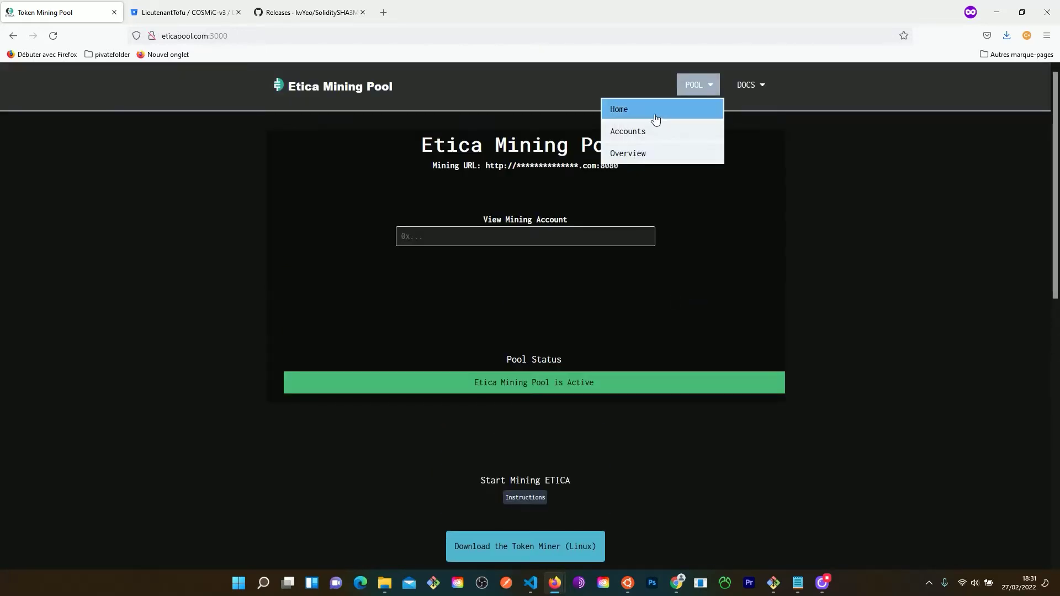
click(654, 113)
click(692, 85)
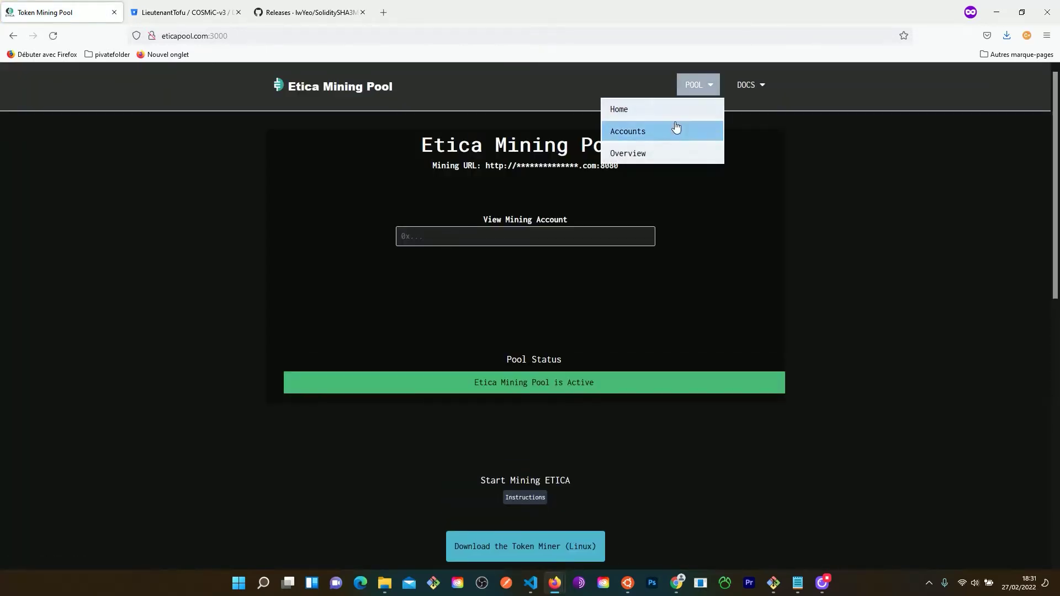
click(675, 130)
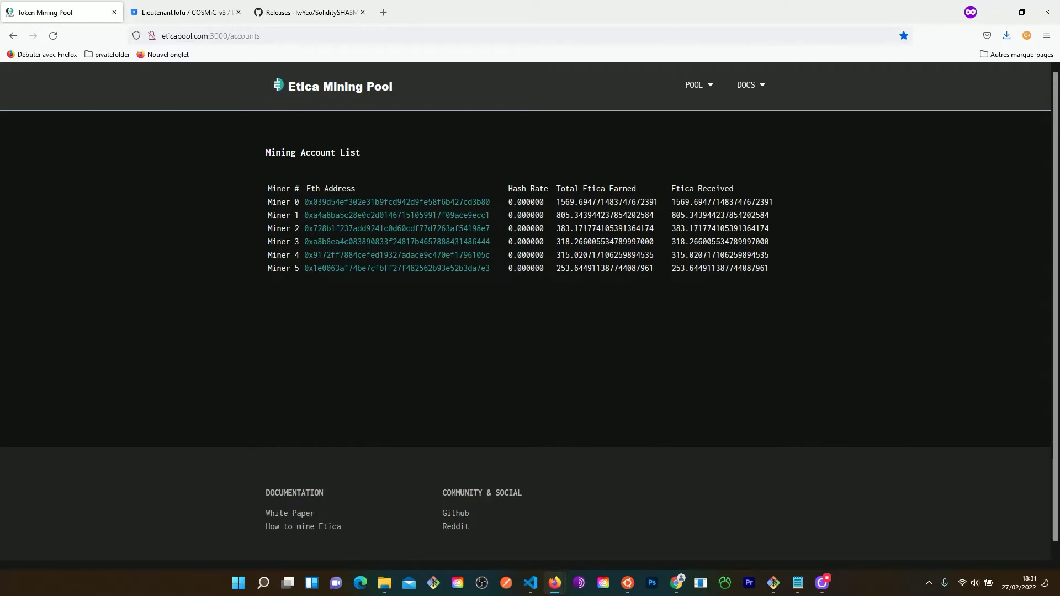
Open POOL > Overview and review its Mining Data and Recent Transactions tabs
click(697, 87)
click(643, 156)
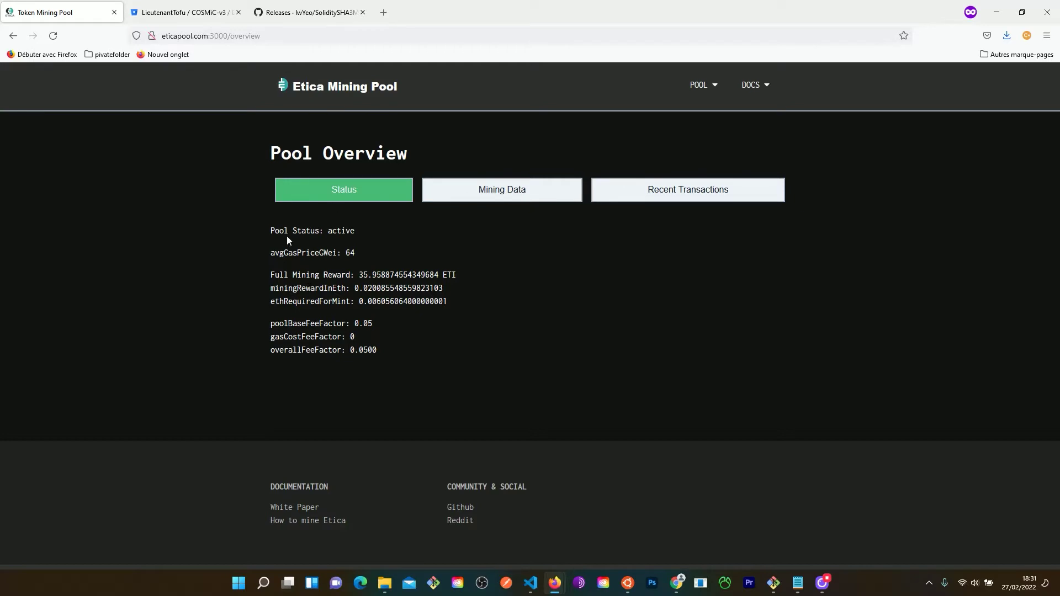
click(478, 190)
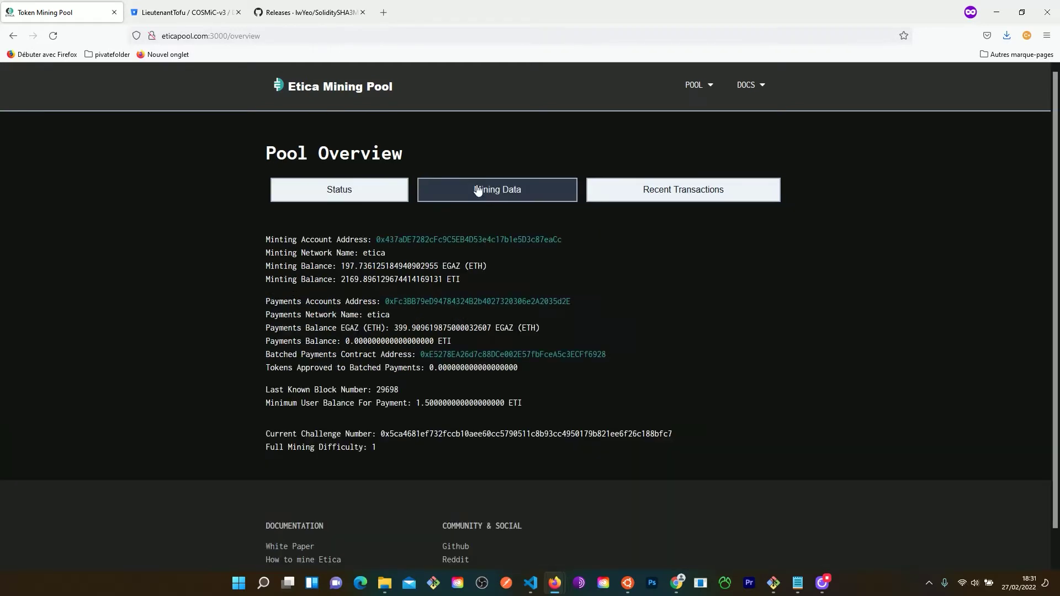
click(635, 198)
scroll(561, 307, down, 15)
scroll(561, 309, down, 10)
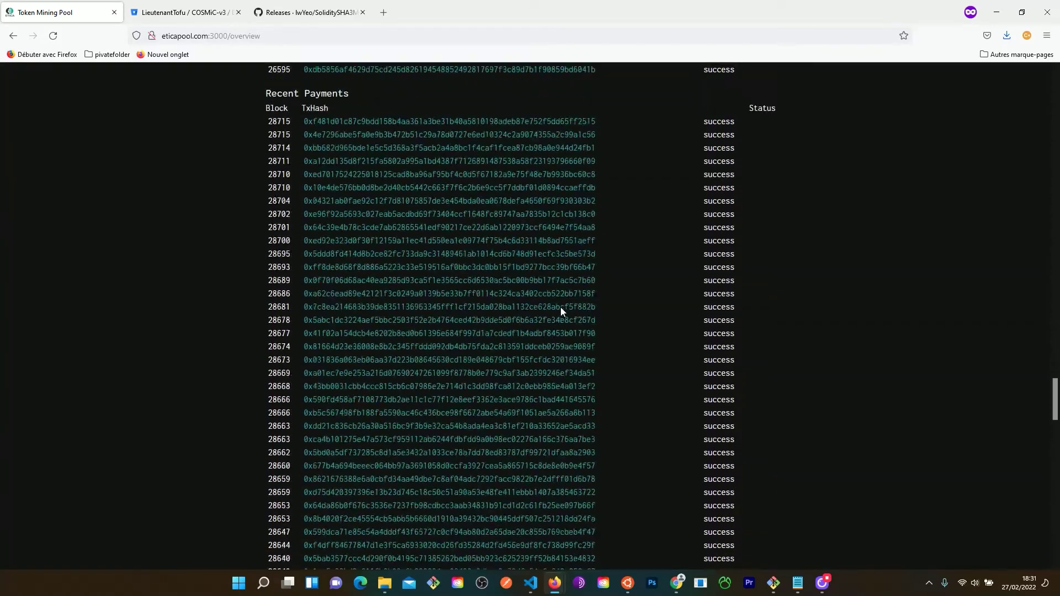
scroll(561, 309, up, 20)
scroll(561, 307, up, 10)
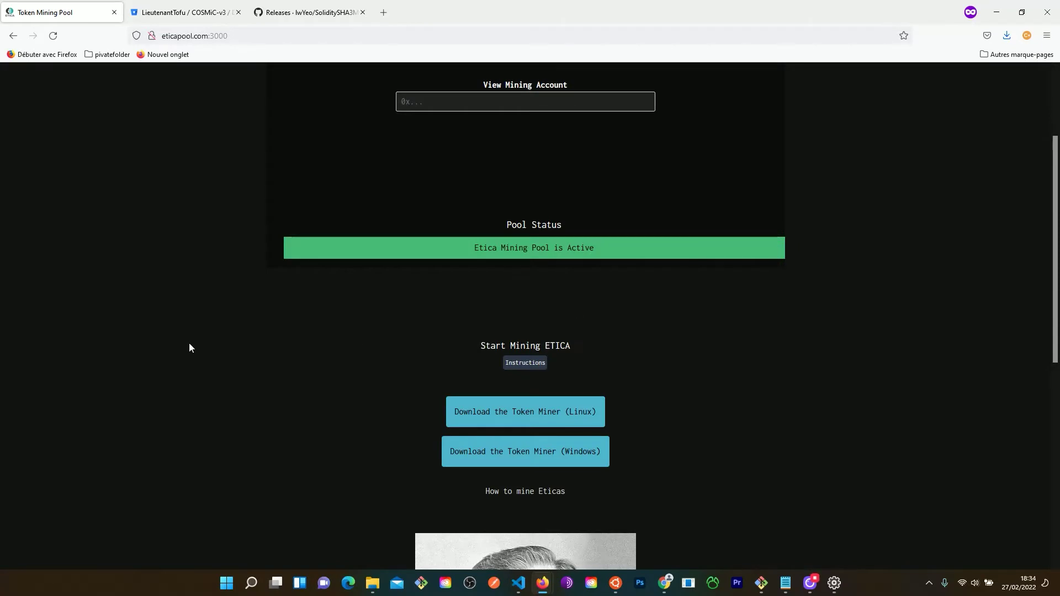
scroll(189, 347, up, 2)
scroll(189, 346, down, 2)
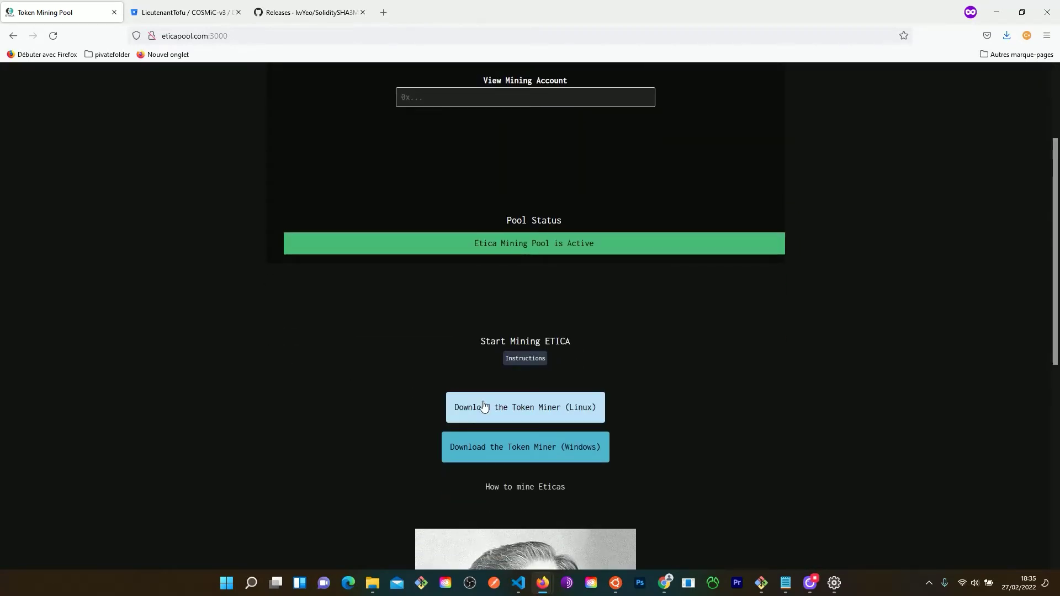
click(291, 5)
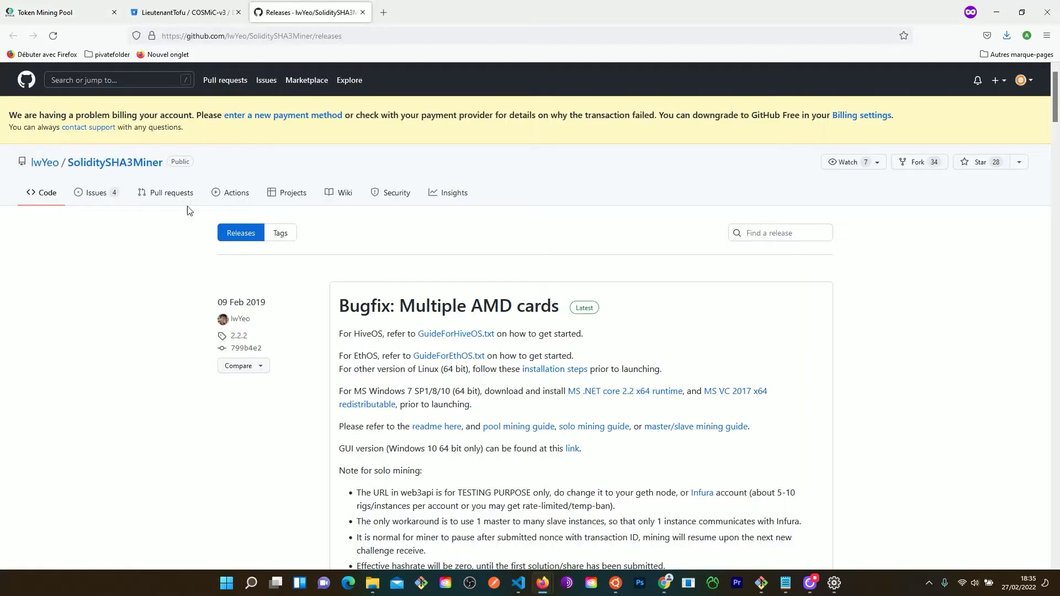
click(48, 5)
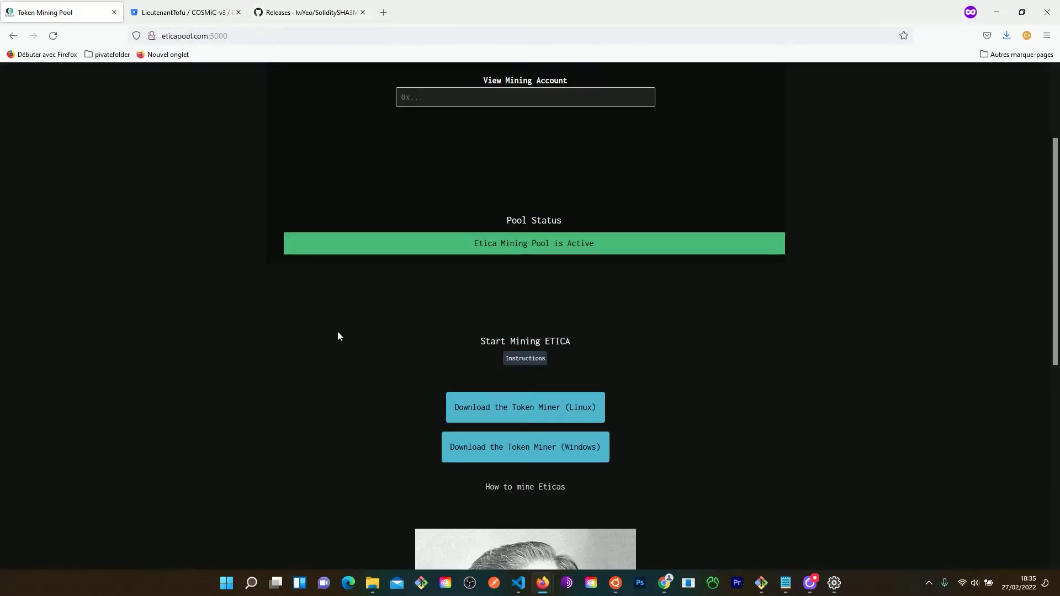
click(149, 6)
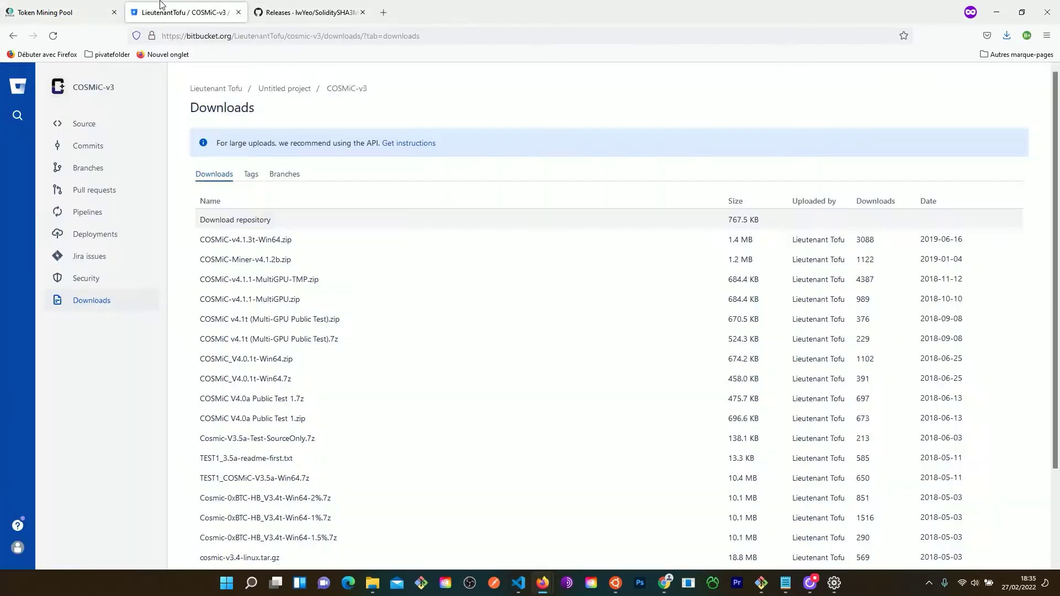
click(58, 6)
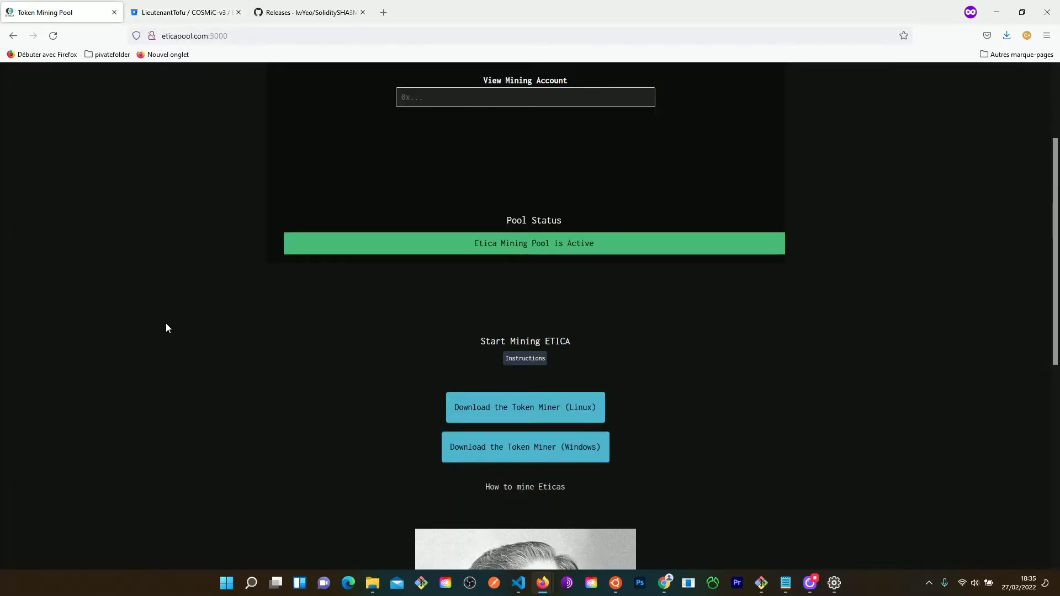
scroll(168, 328, down, 1)
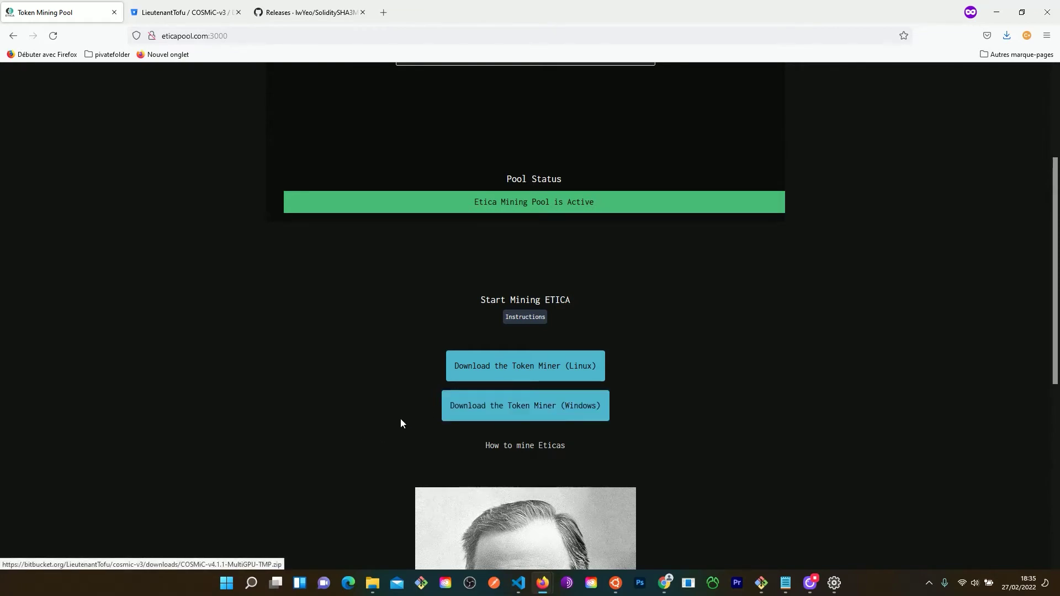
mouse_move(373, 583)
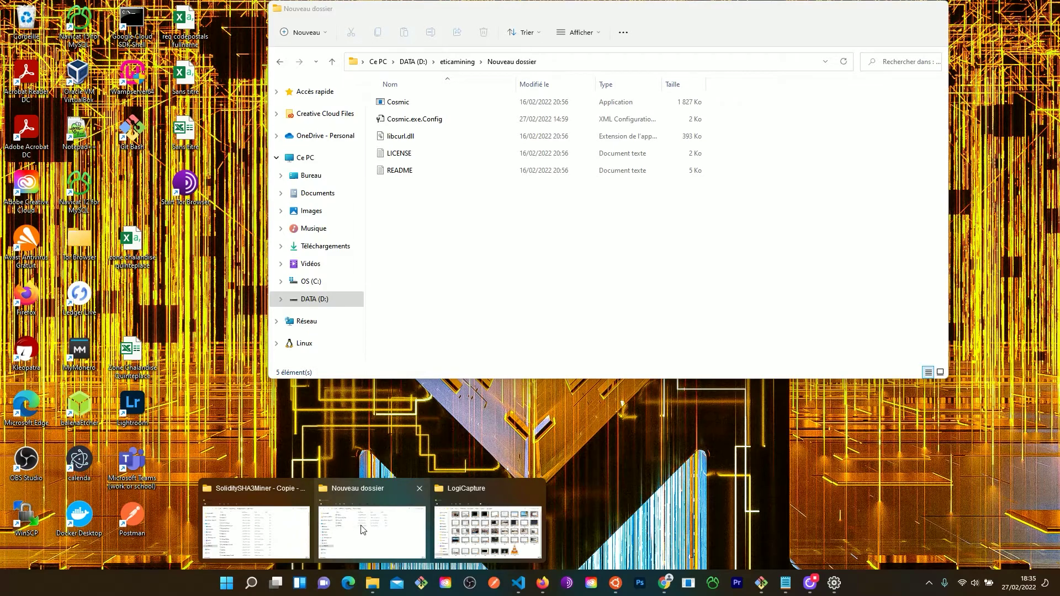
Launch COSMiC Miner v4.1.1 from the Cosmic file in the Nouveau dossier folder
click(362, 530)
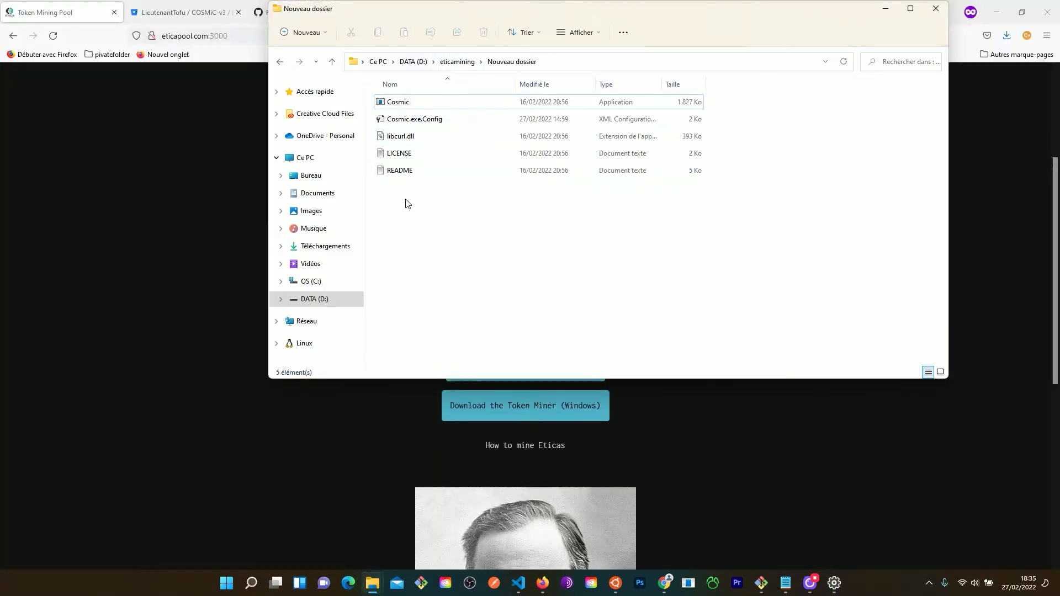
click(406, 107)
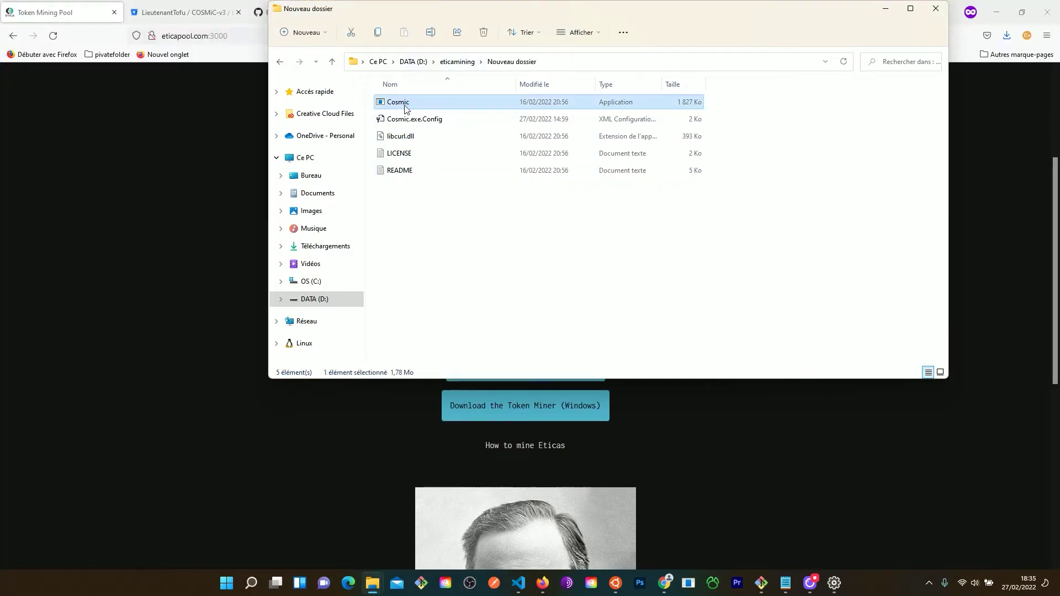
double_click(406, 107)
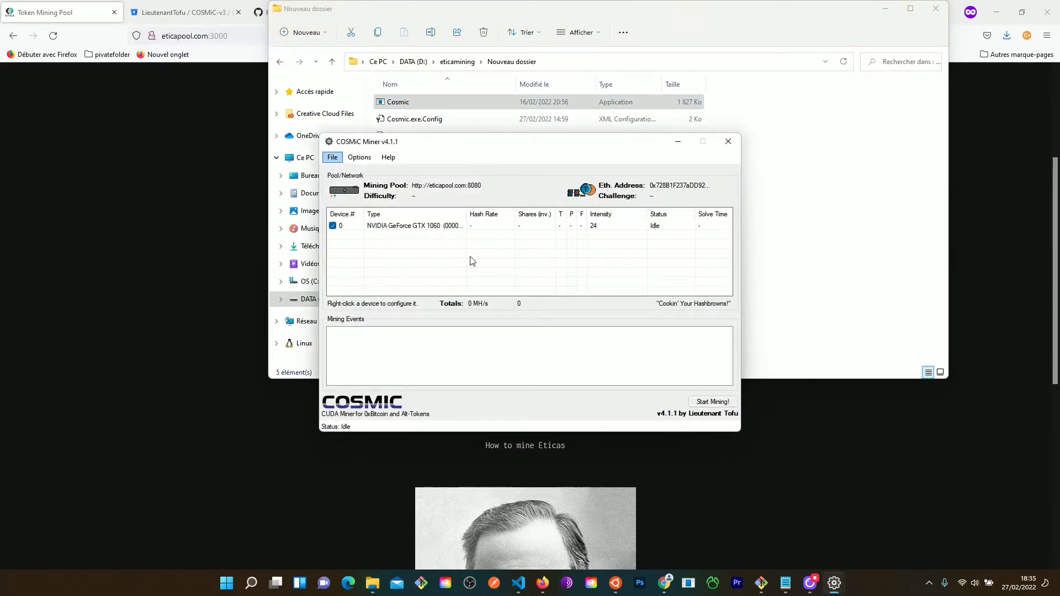
Minimize Explorer, move the miner window left, and open Options > General Options
click(887, 11)
drag(540, 141, 324, 148)
click(143, 165)
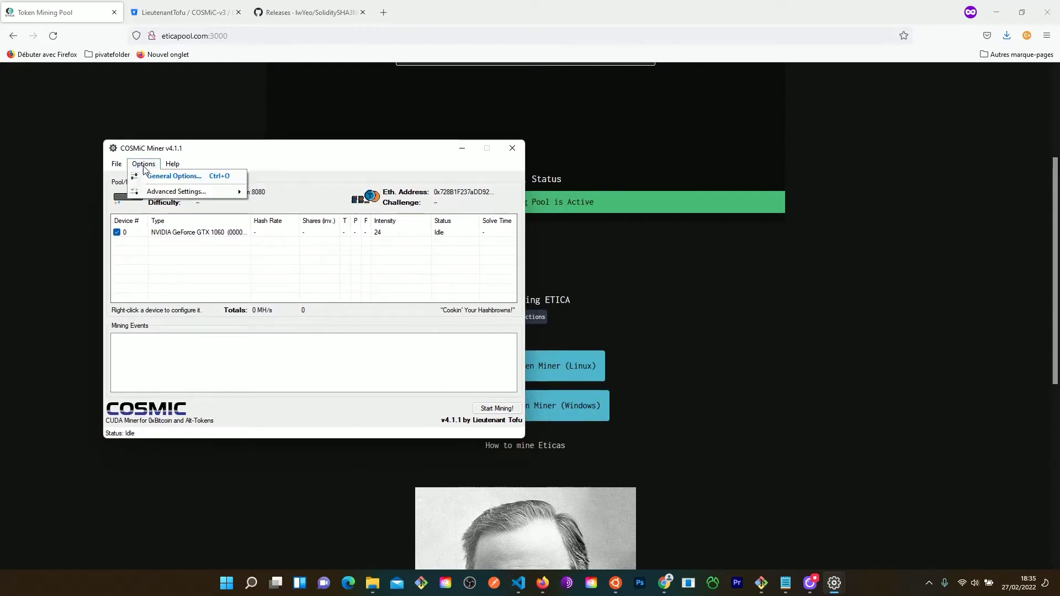
click(161, 174)
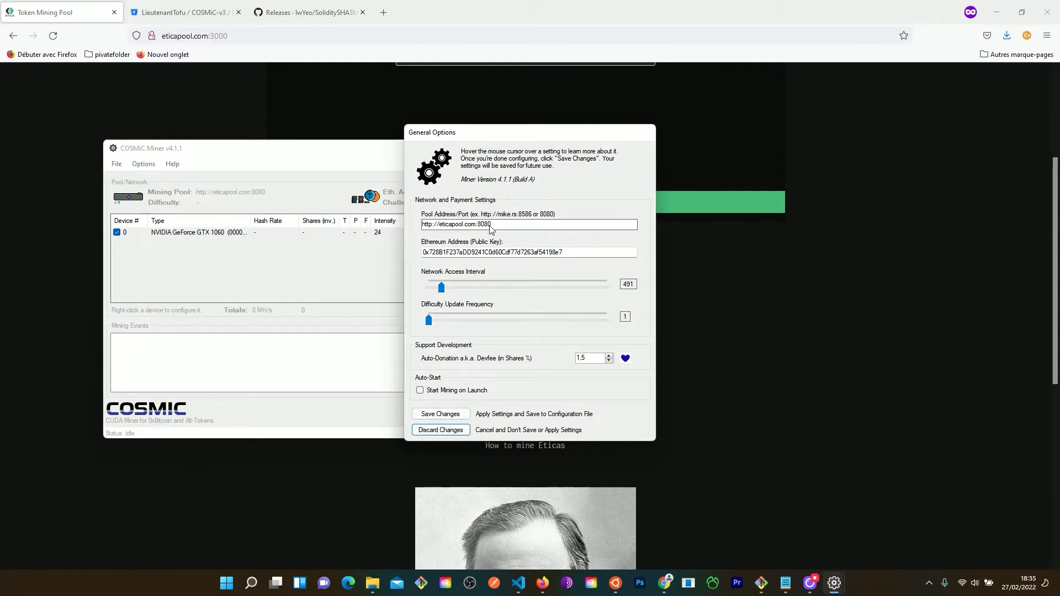
Select the current payout Ethereum address, then switch to the Etica page in Chrome
mouse_move(489, 228)
drag(566, 252, 423, 252)
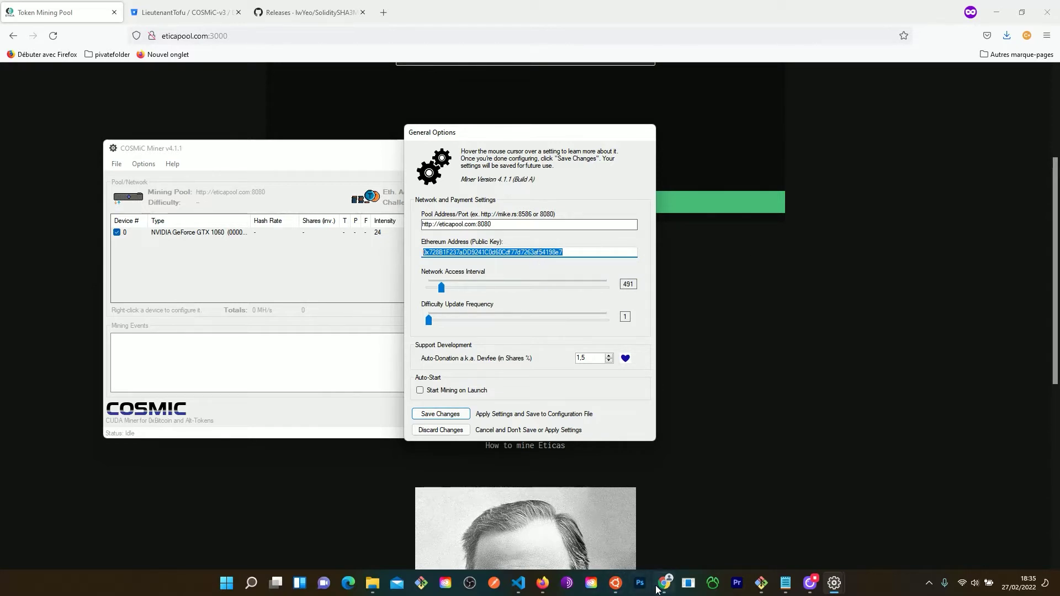
mouse_move(660, 586)
click(667, 529)
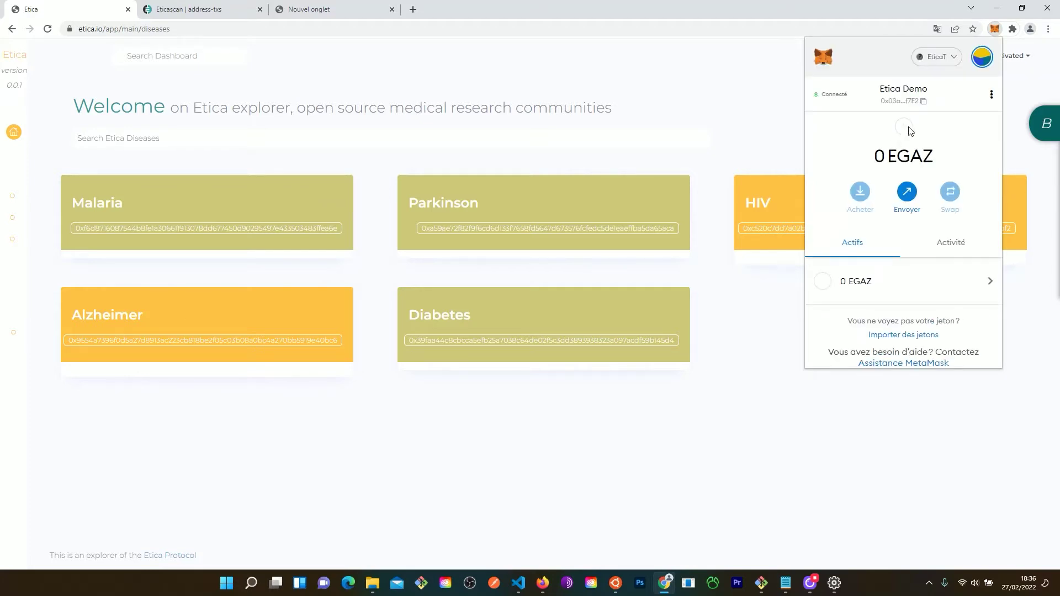
Copy the MetaMask account address to the clipboard and dismiss the wallet popup
click(922, 102)
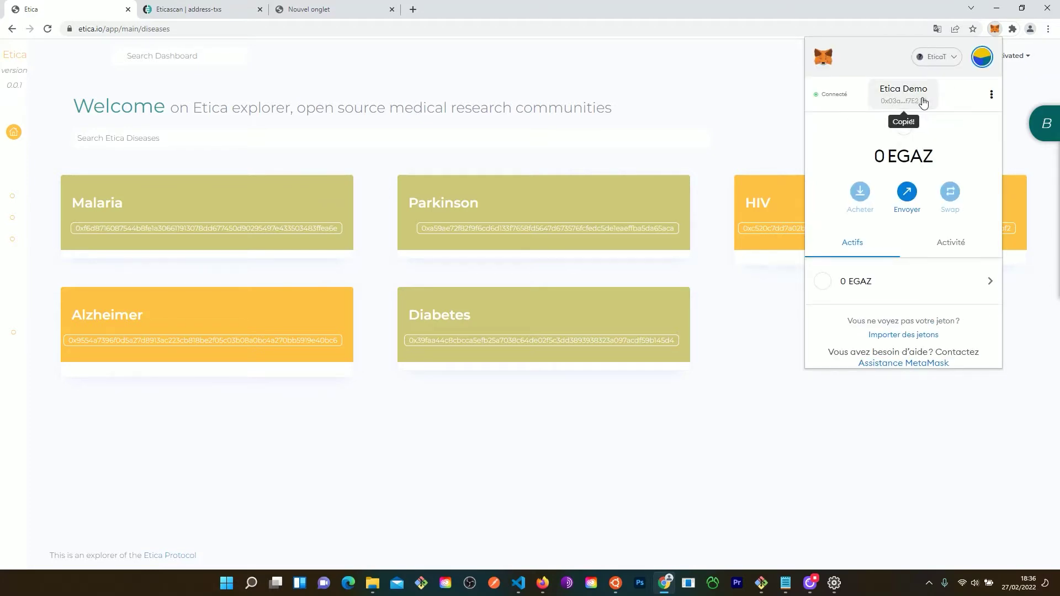
click(651, 535)
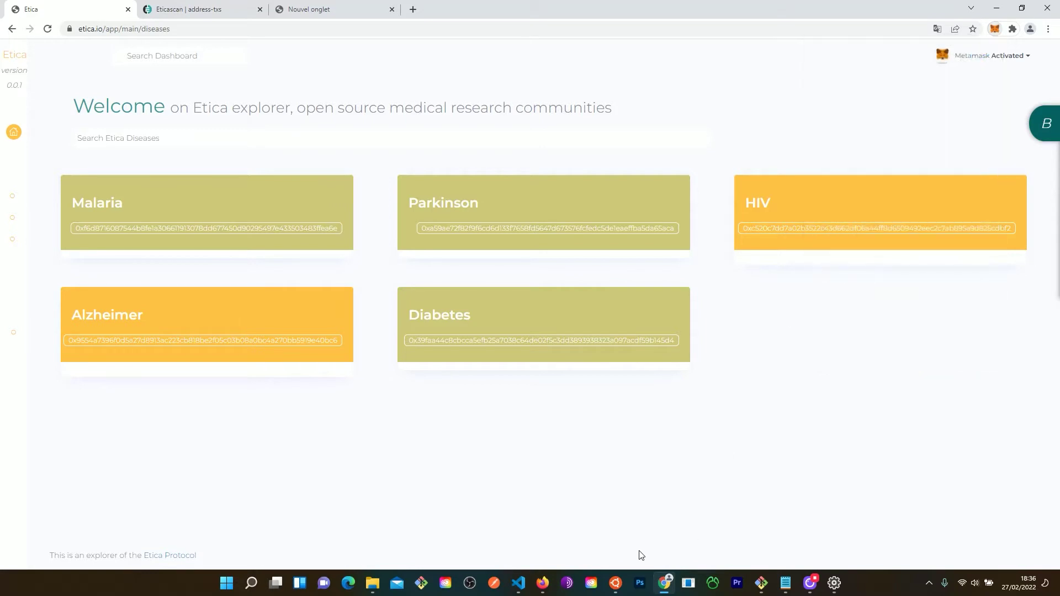
Bring the Token Mining Pool window, then the miner's General Options, back to the front
mouse_move(547, 585)
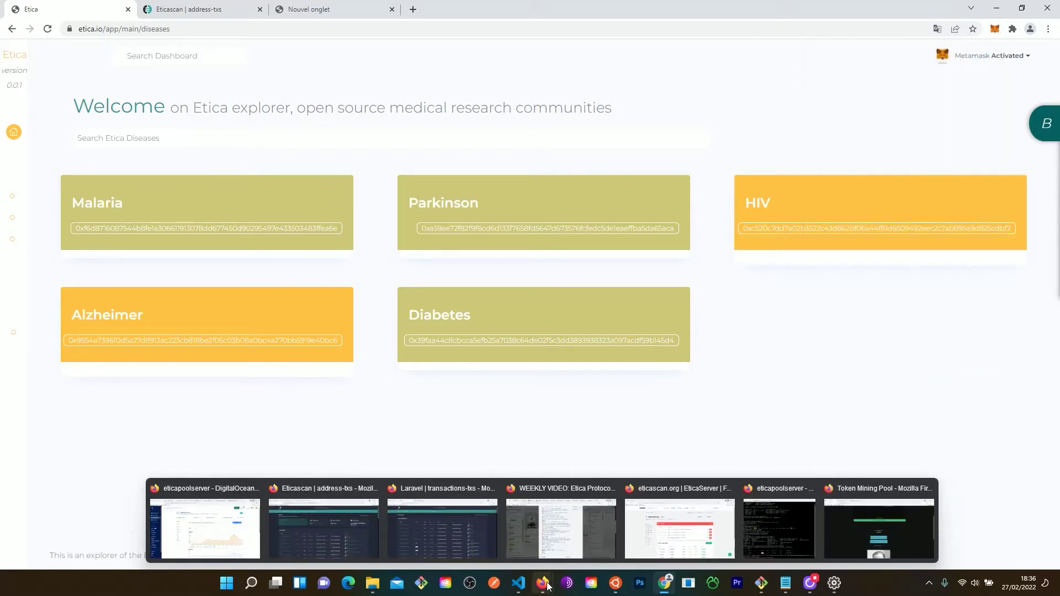
click(839, 540)
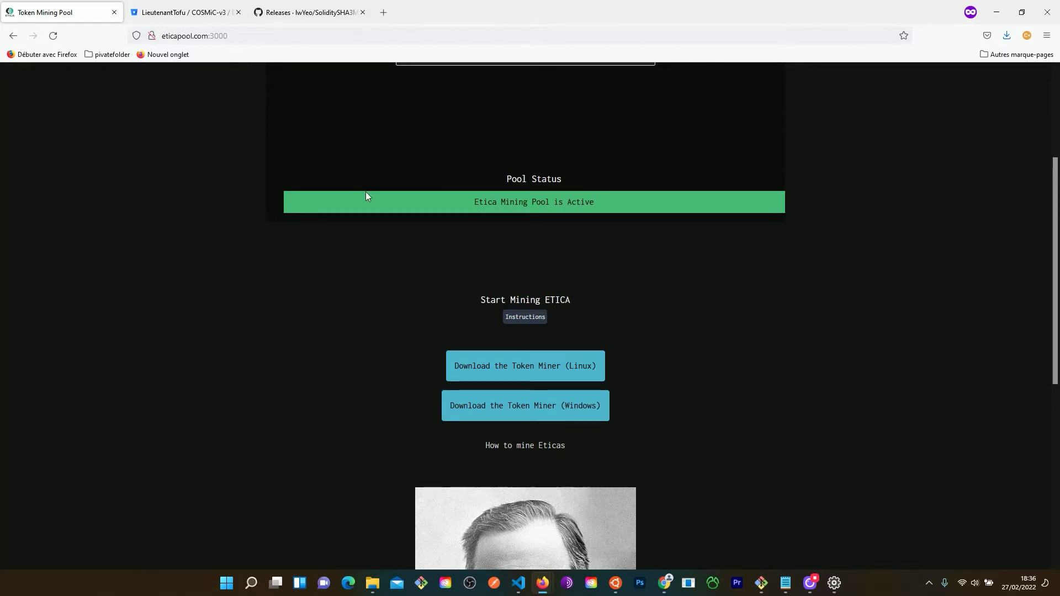
mouse_move(834, 583)
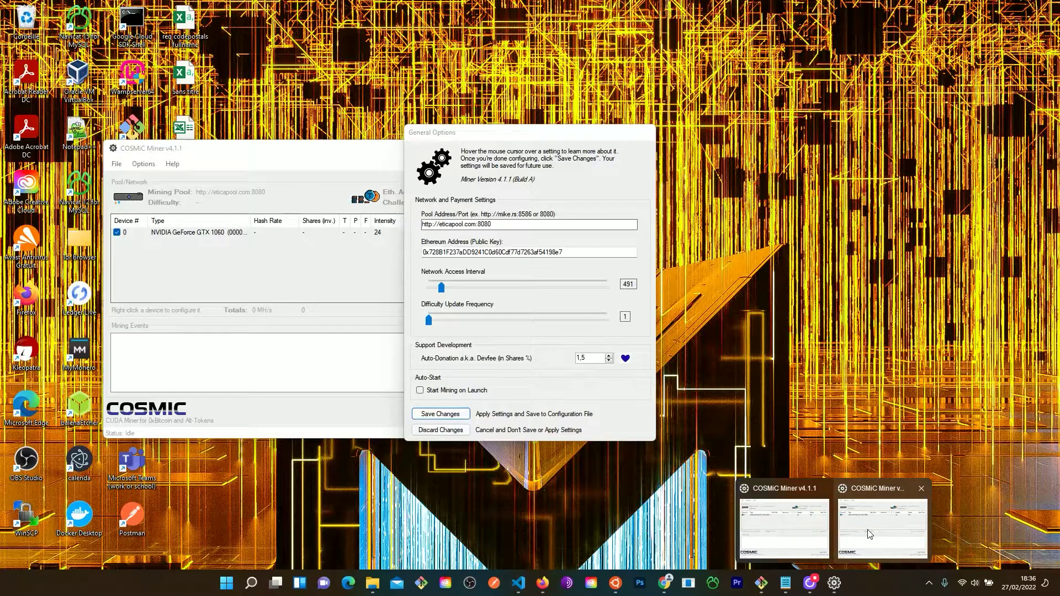
click(870, 534)
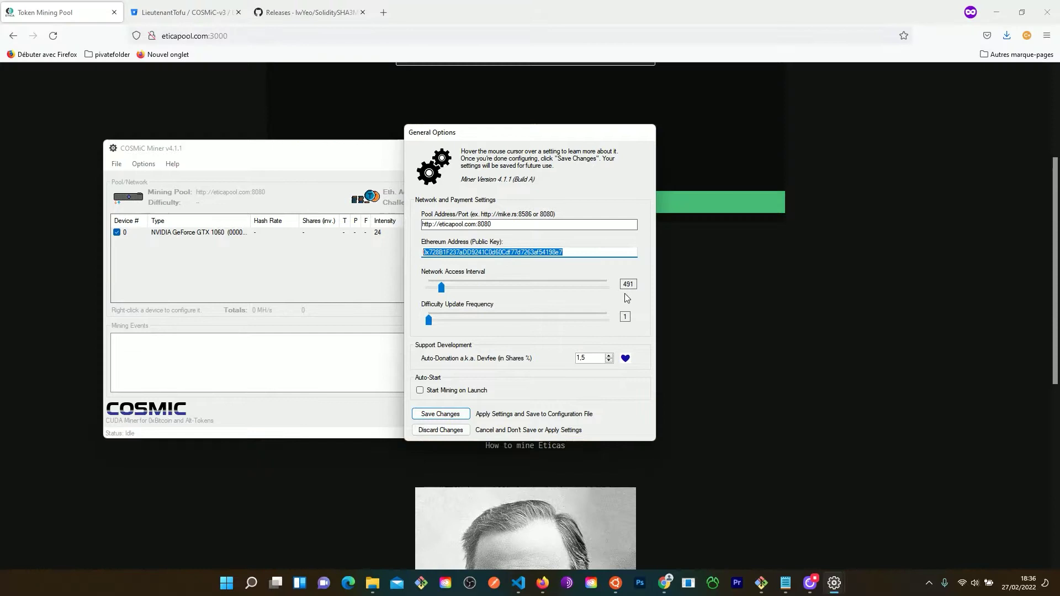
click(580, 255)
Paste the wallet address as the Ethereum address, save changes, and start mining
drag(575, 252, 420, 257)
key(ctrl+v)
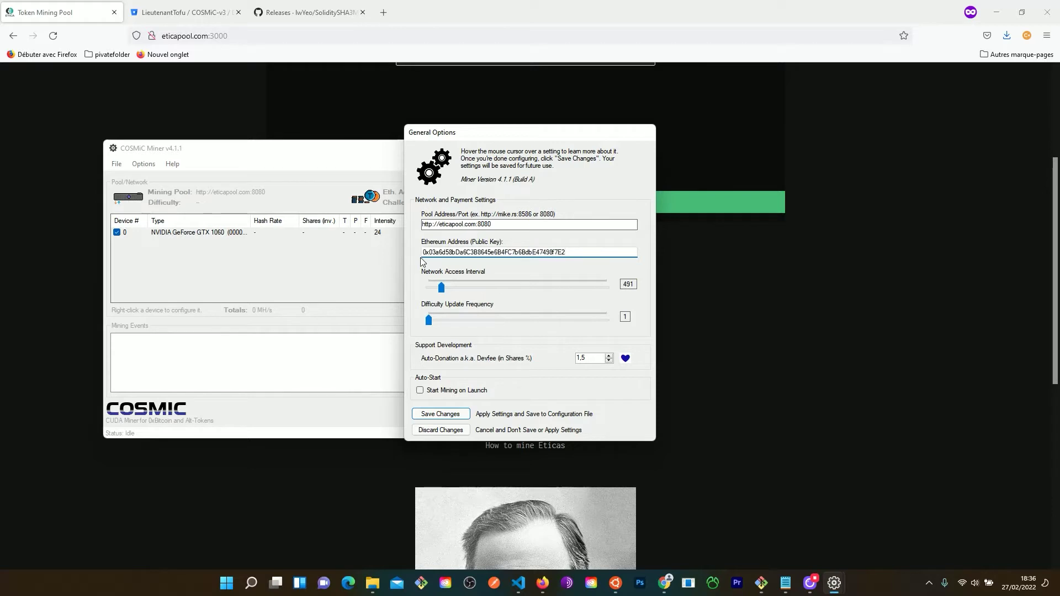
click(436, 415)
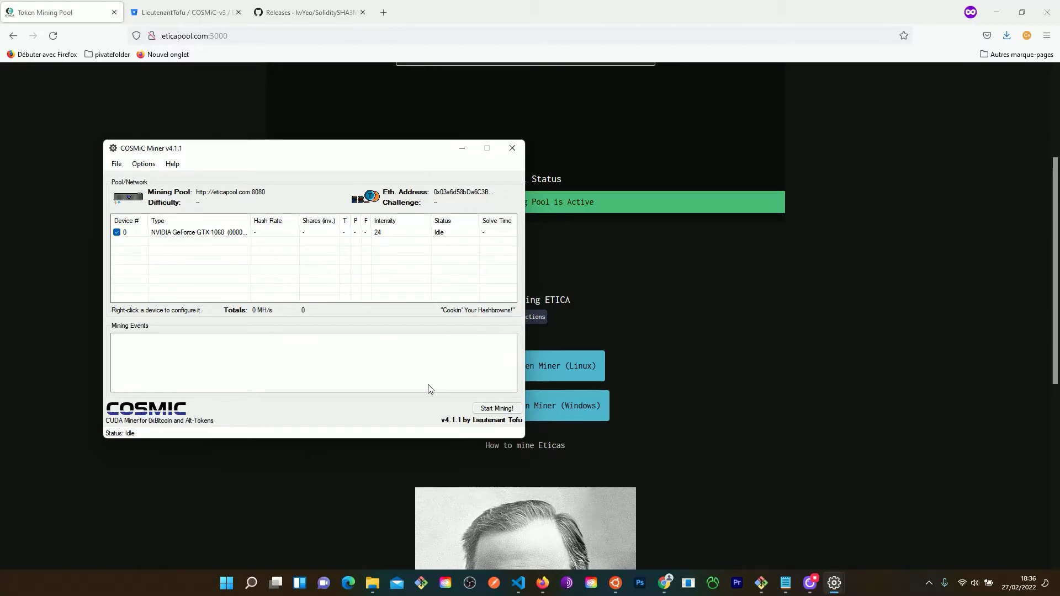
click(494, 410)
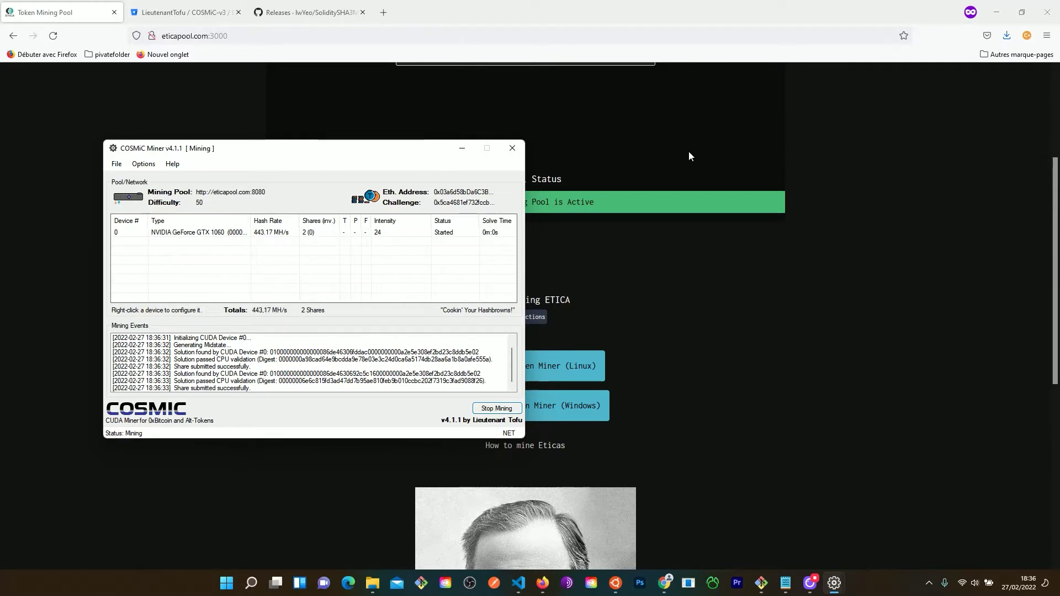
scroll(688, 151, up, 3)
click(700, 91)
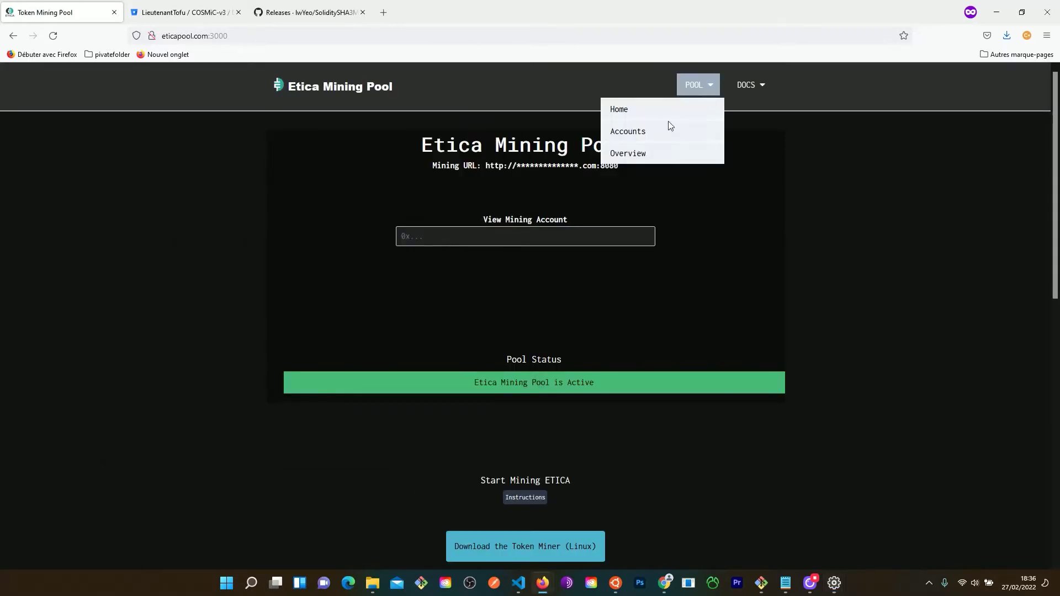
Check POOL > Accounts showing Miner 6 with zero Etica, then return to Chrome
click(655, 136)
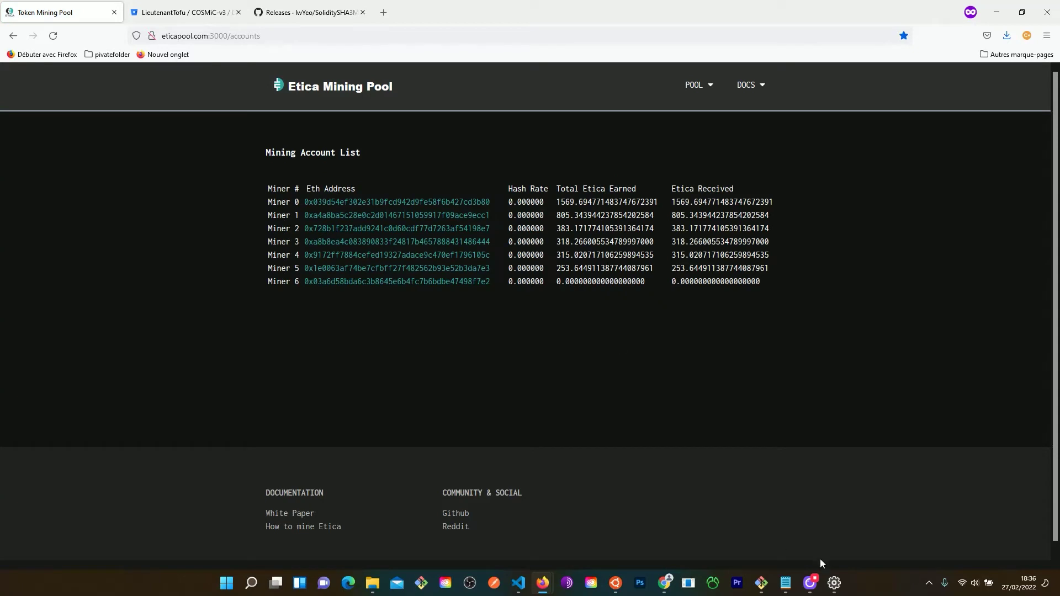
mouse_move(835, 585)
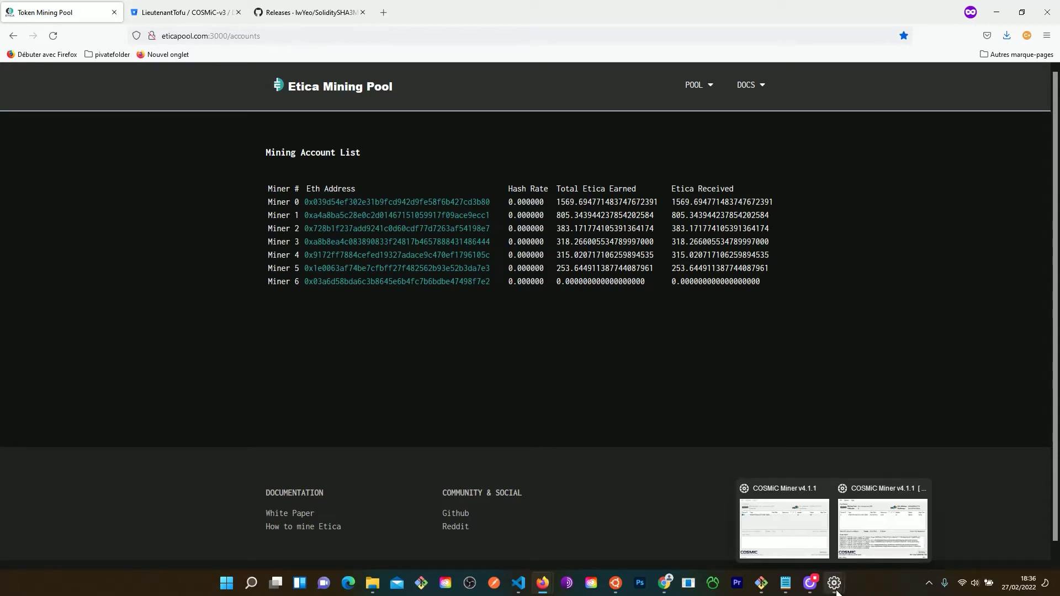
click(660, 584)
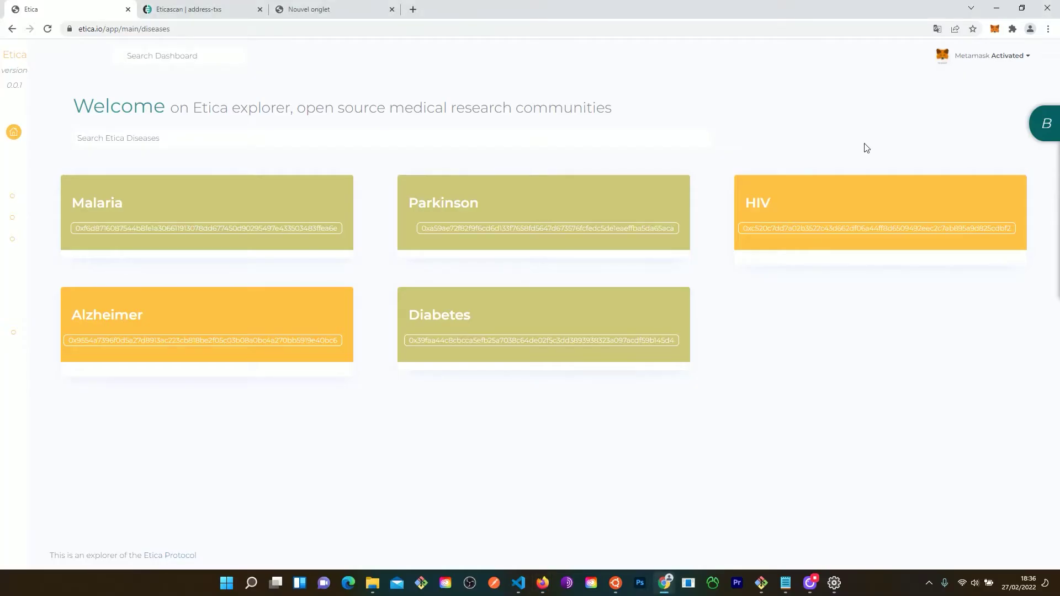
Open the MetaMask wallet popup to confirm the account balance is 0 EGAZ
click(995, 30)
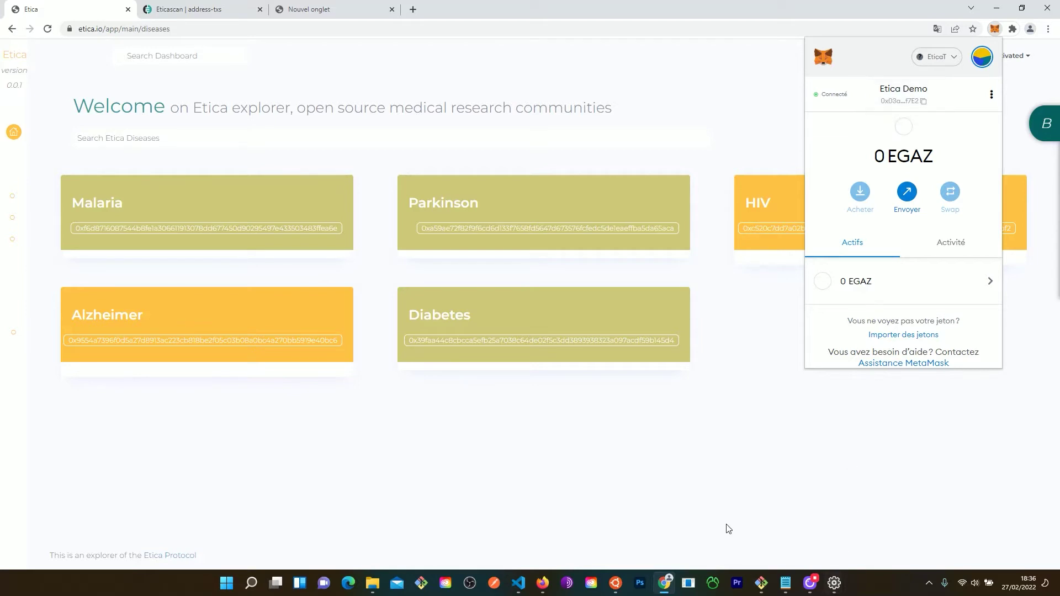
Watch Miner 6 reach about 11.39 Etica earned on the Accounts list, then return to Chrome
mouse_move(542, 582)
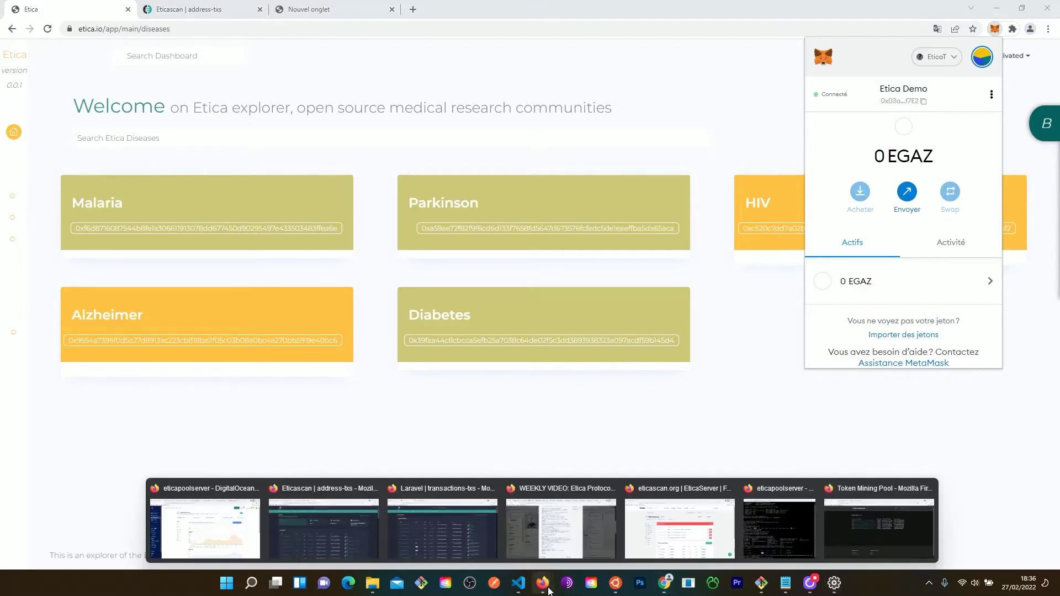
click(874, 528)
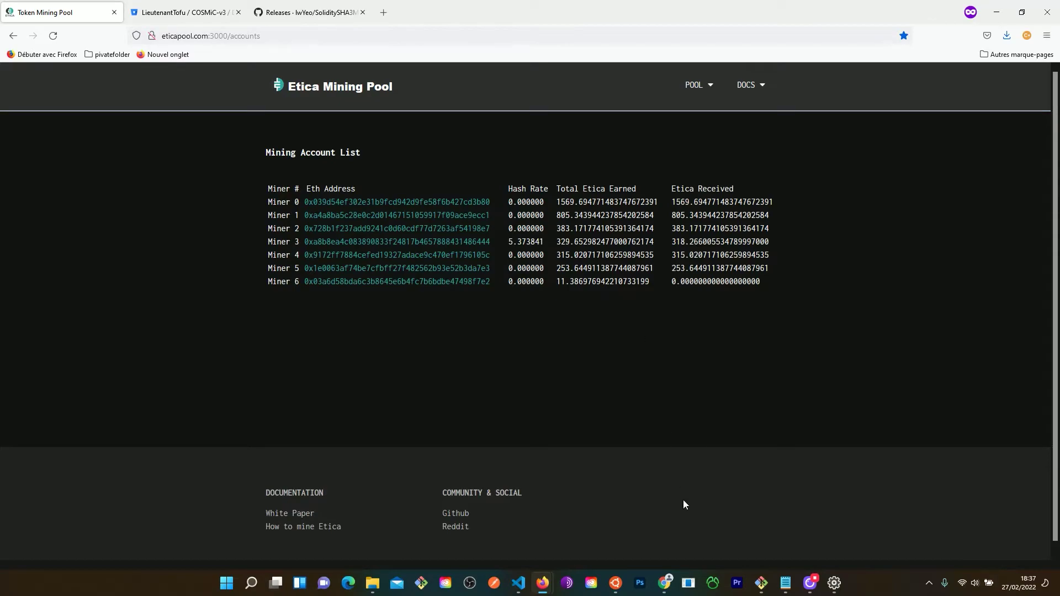
click(664, 583)
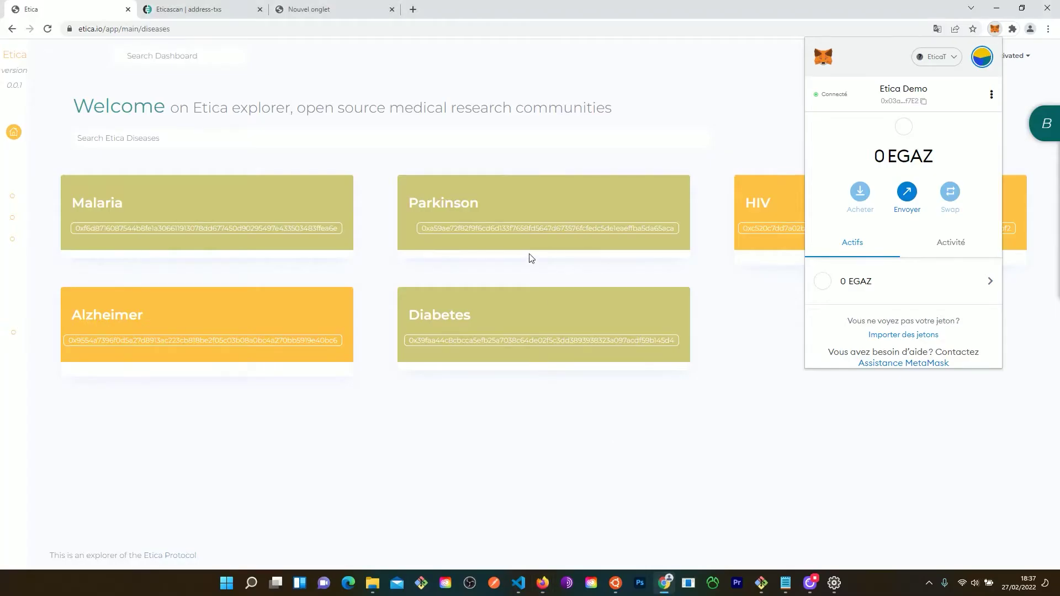
Copy the ETI contract address from the Eticascan tab, then return to the Etica explorer tab
click(343, 8)
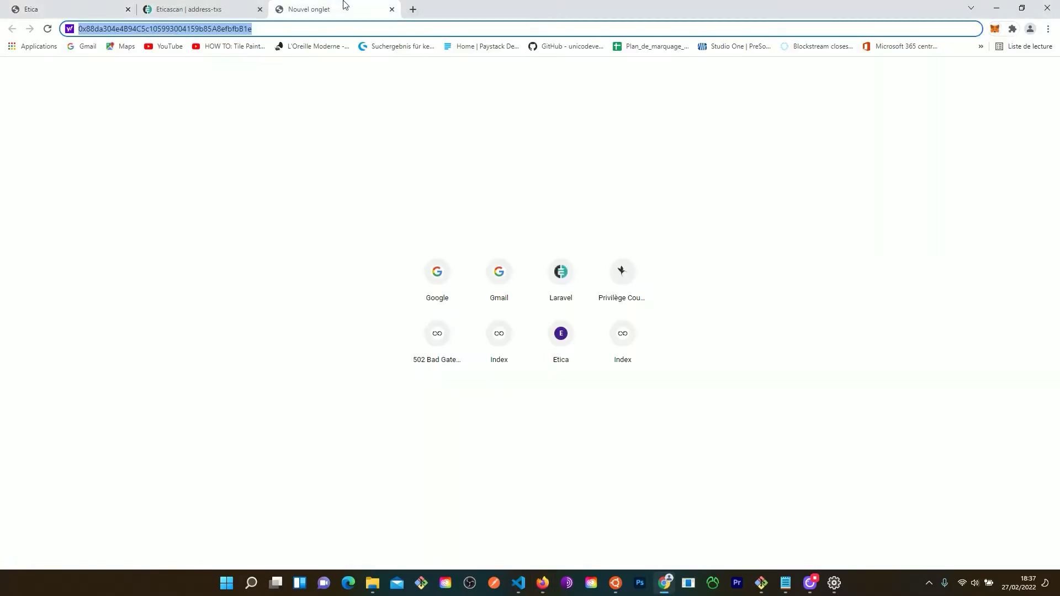
right_click(246, 29)
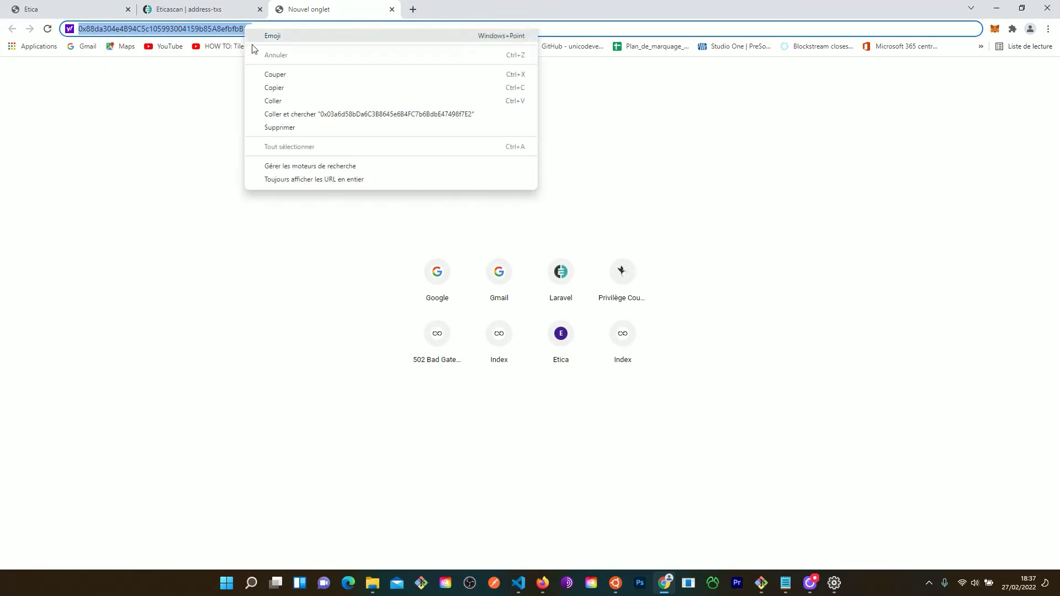
click(269, 89)
click(189, 9)
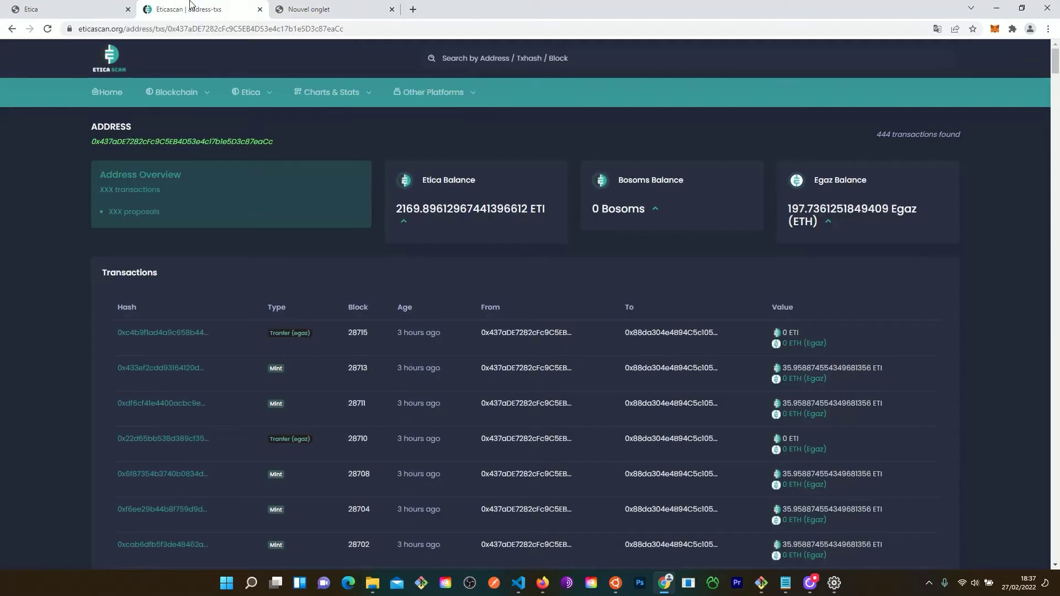
click(86, 5)
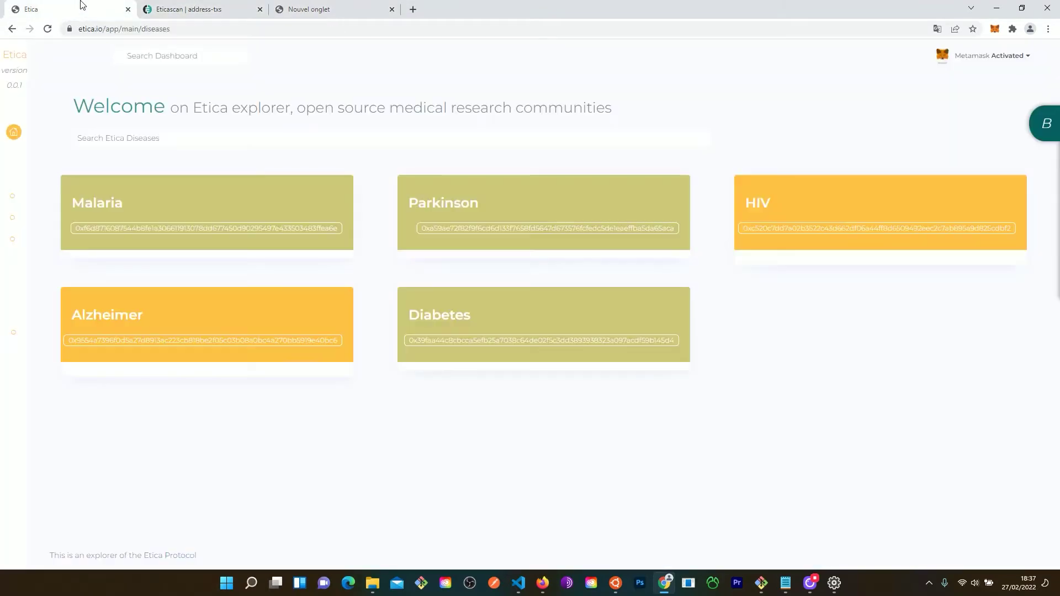
click(295, 5)
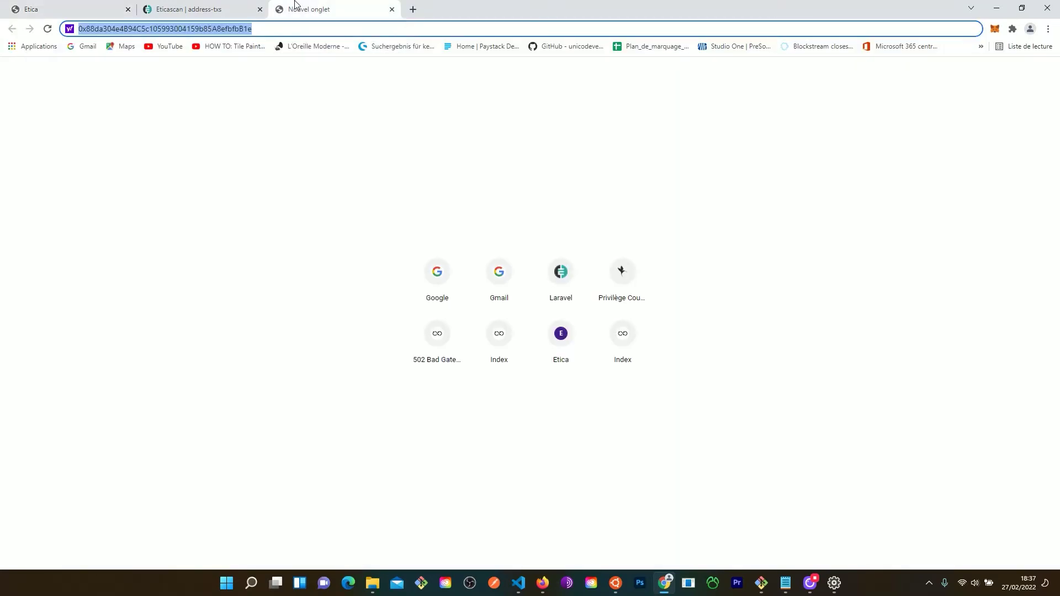
click(202, 5)
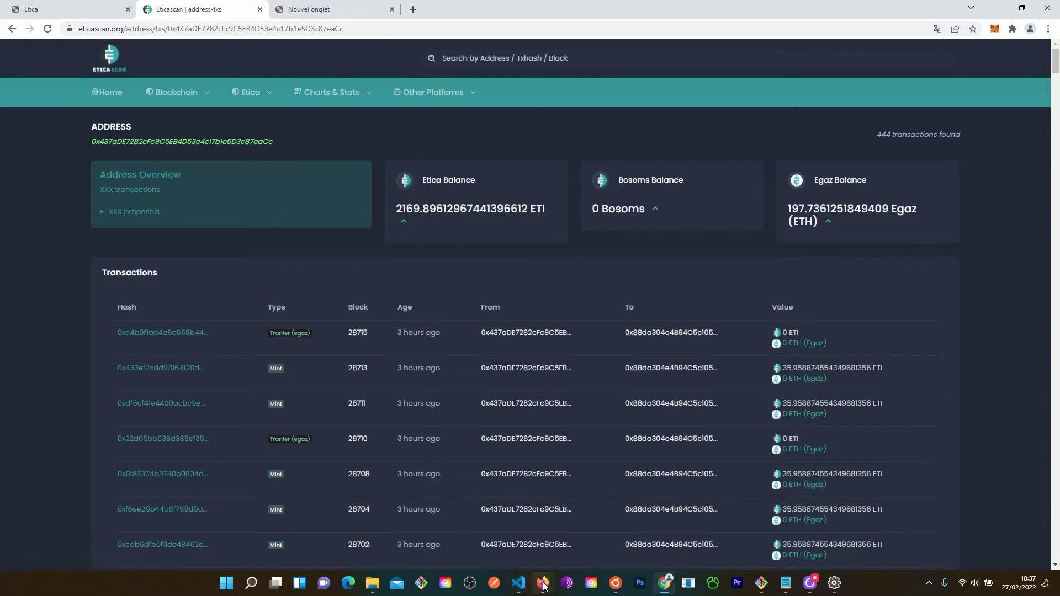
key(ctrl+shift+Tab)
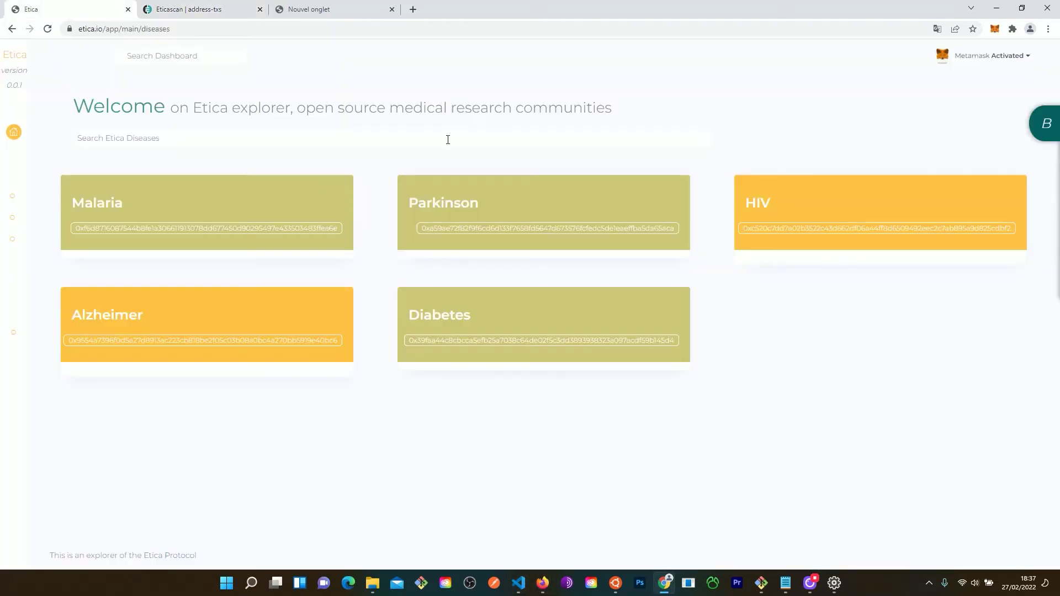
Paste the ETI contract address as a MetaMask custom token, getting symbol ETI, 18 decimals, 11.38697 ETI
click(994, 29)
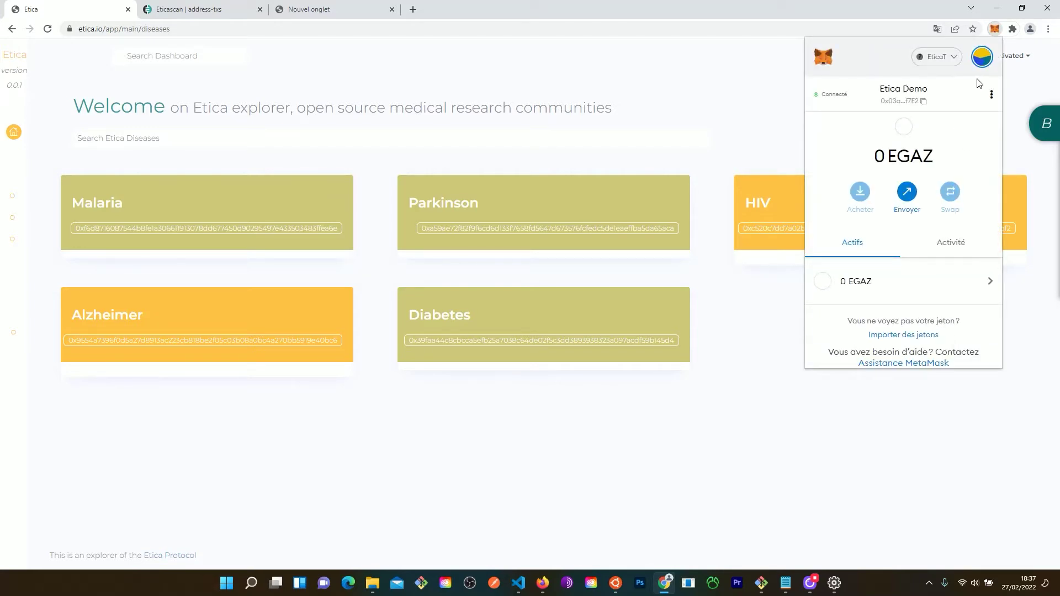
click(902, 336)
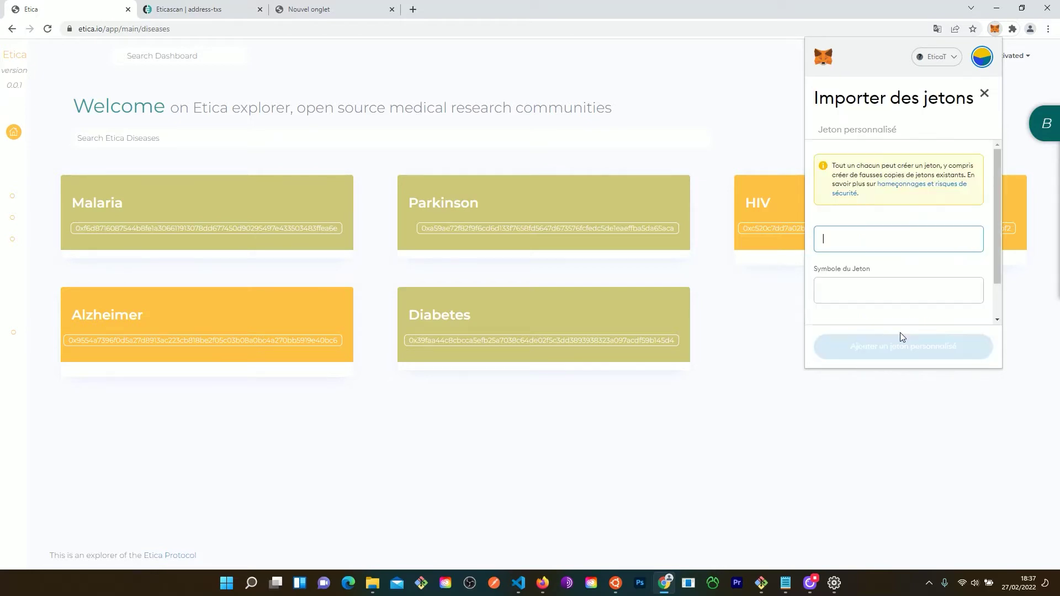
click(844, 240)
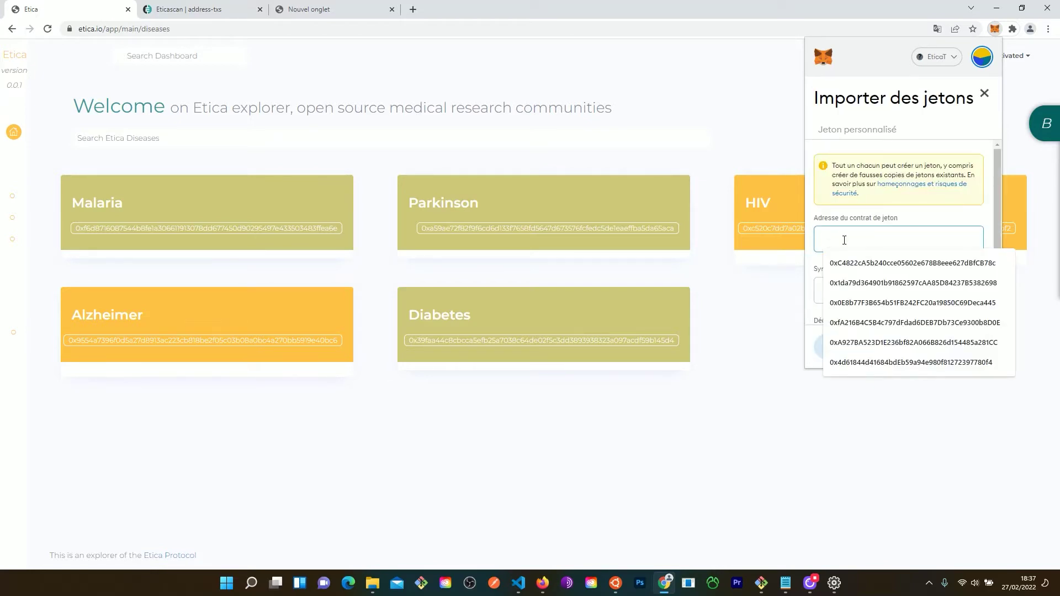
key(ctrl+v)
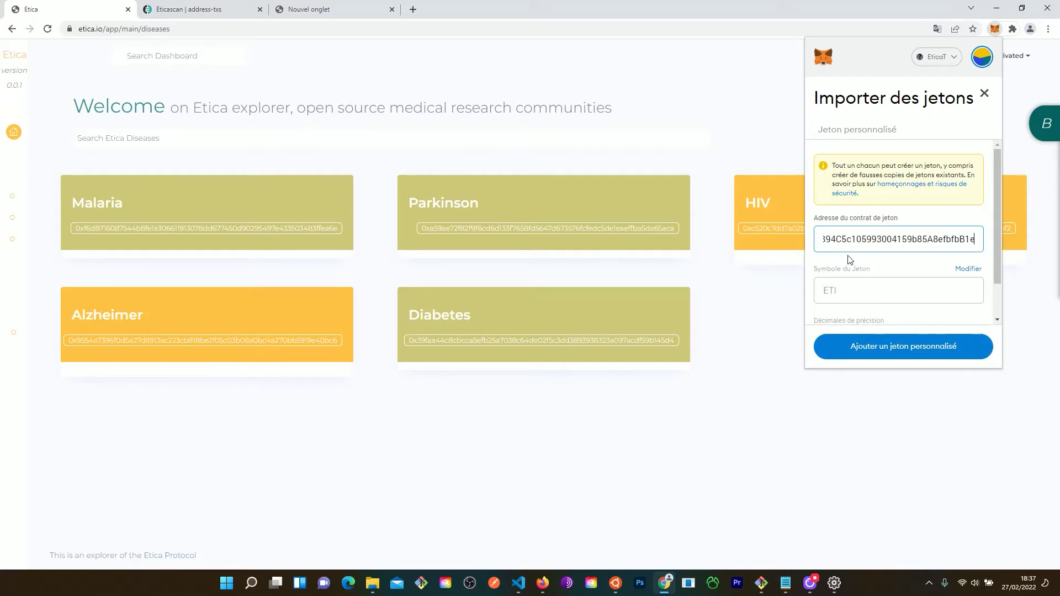
click(845, 262)
scroll(848, 260, down, 1)
scroll(848, 260, down, 1)
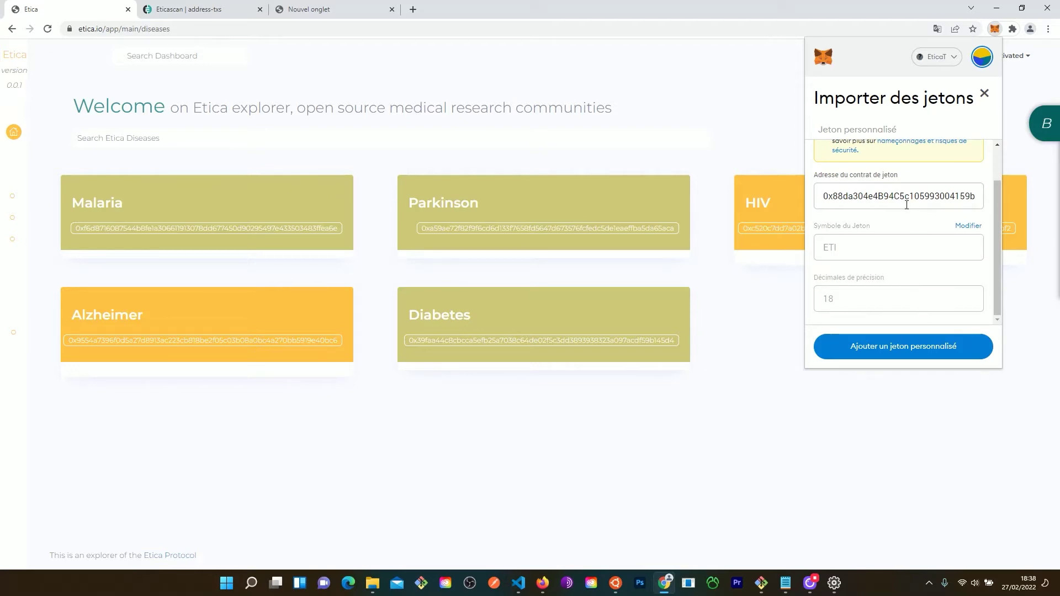
click(905, 346)
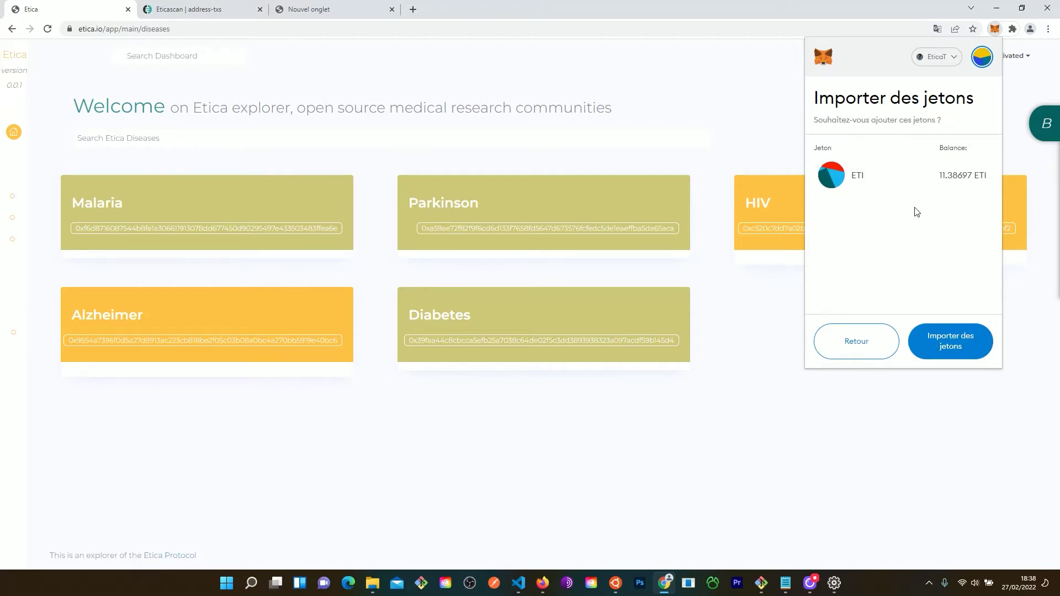
Confirm the ETI import so the wallet holds 11.38697 ETI, check the ETI asset, and close MetaMask
click(944, 343)
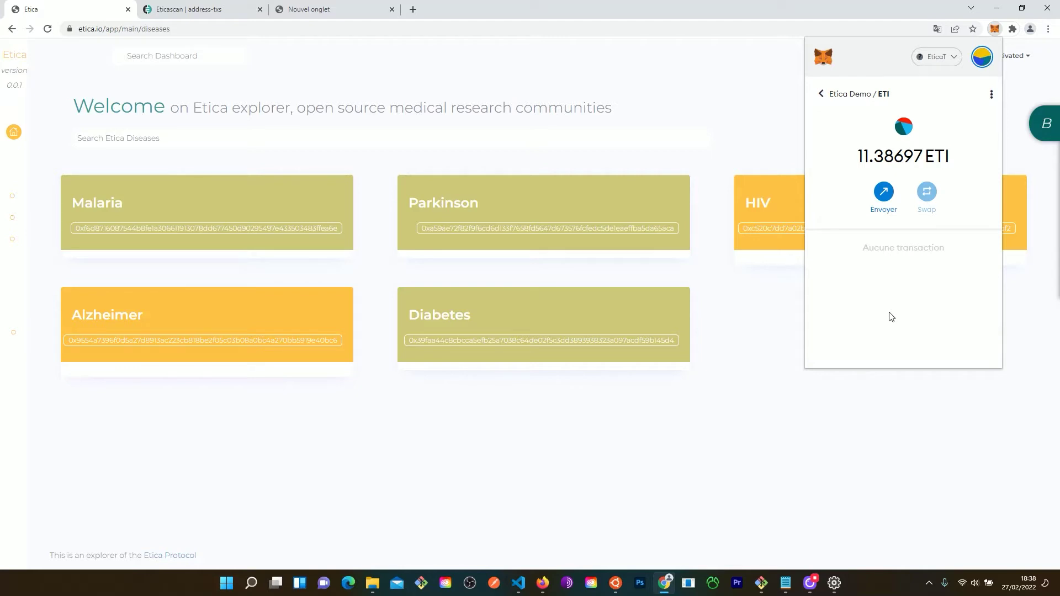
click(882, 202)
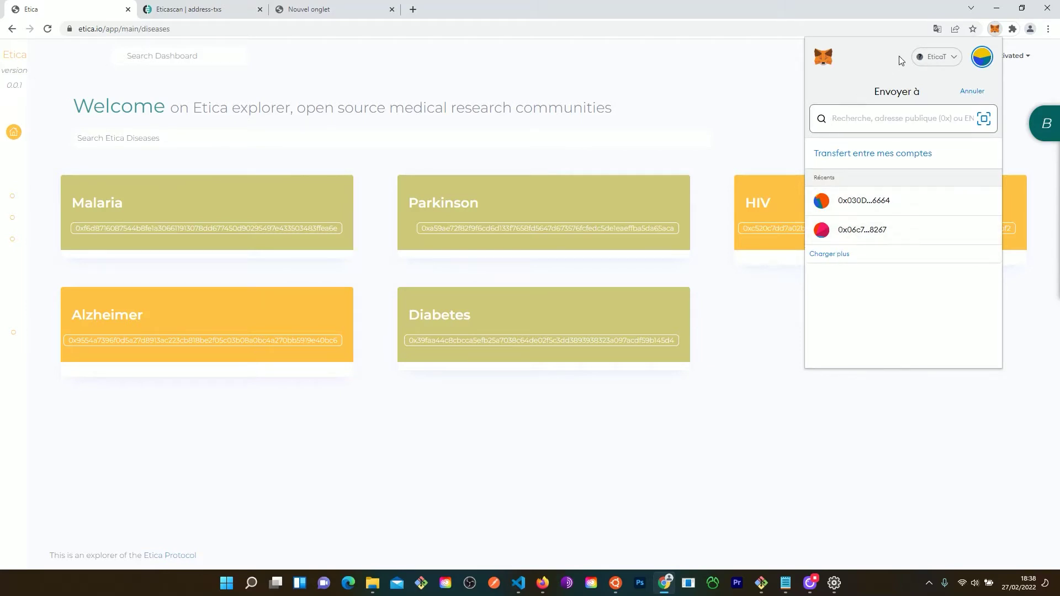
click(707, 124)
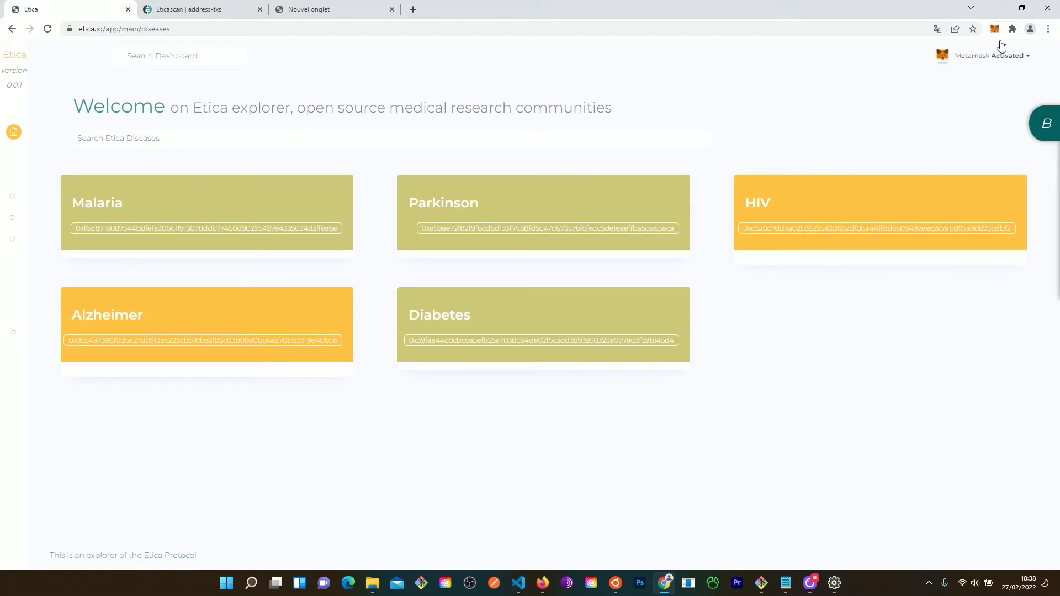
mouse_move(543, 582)
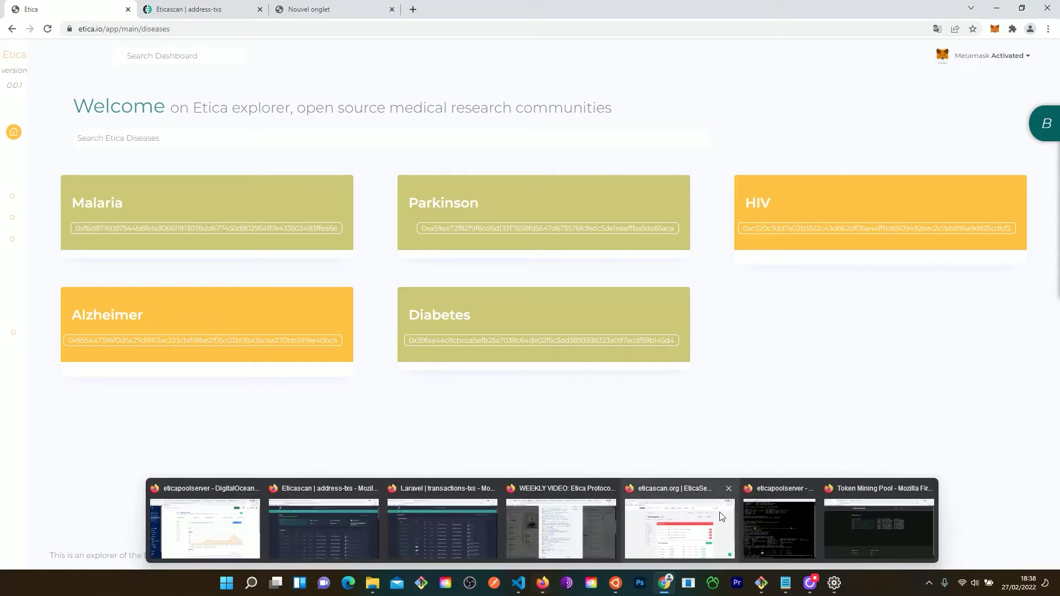
click(869, 514)
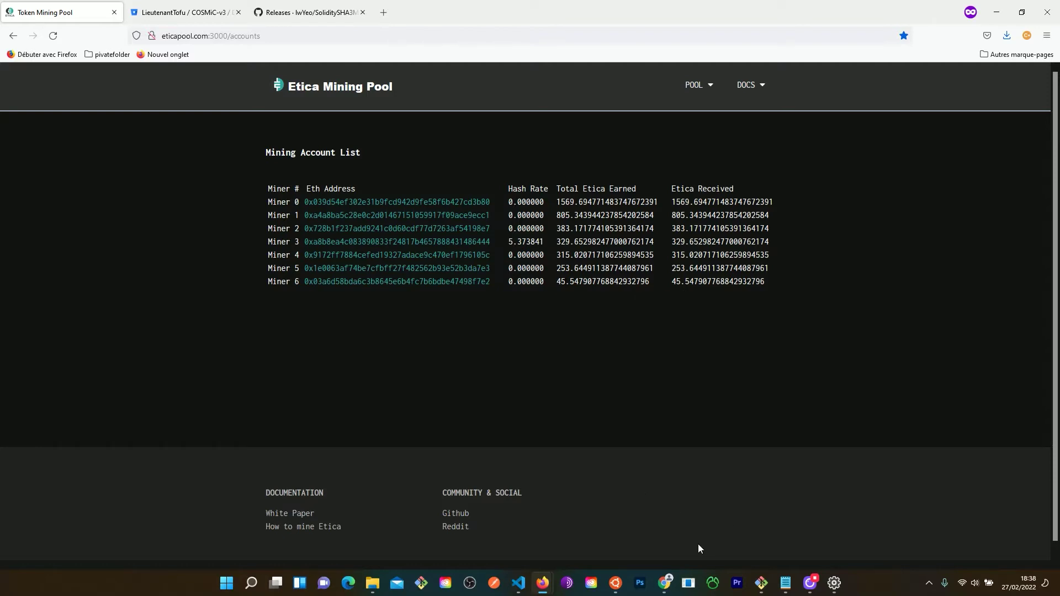
mouse_move(668, 589)
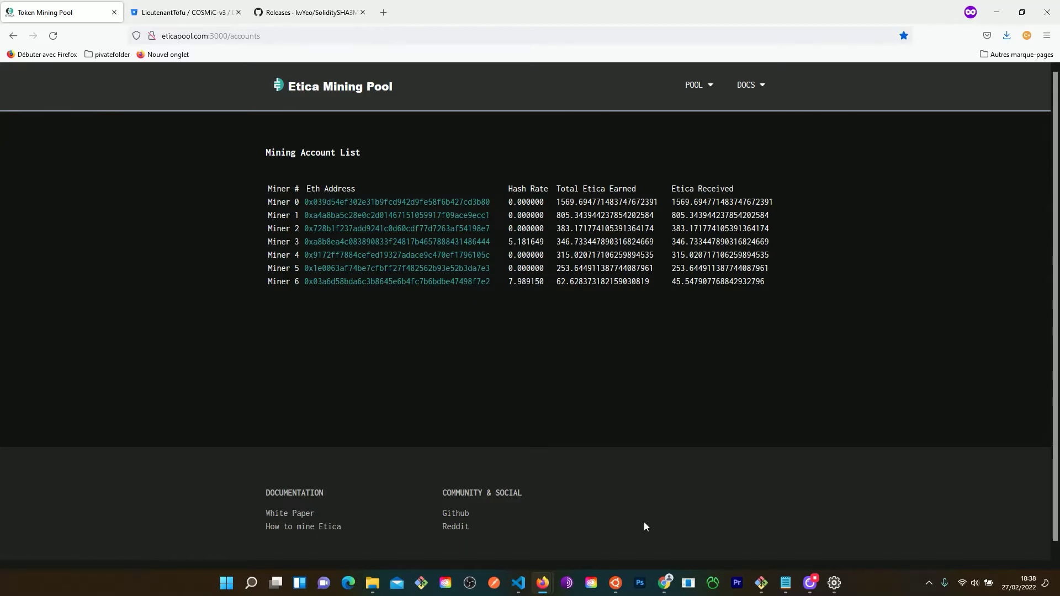
click(682, 532)
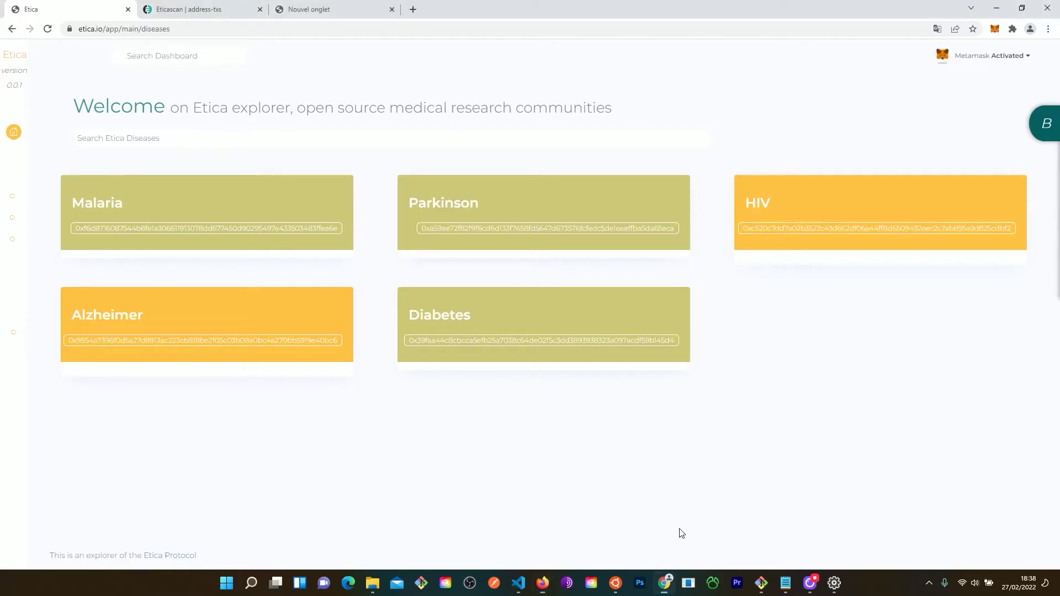
click(995, 28)
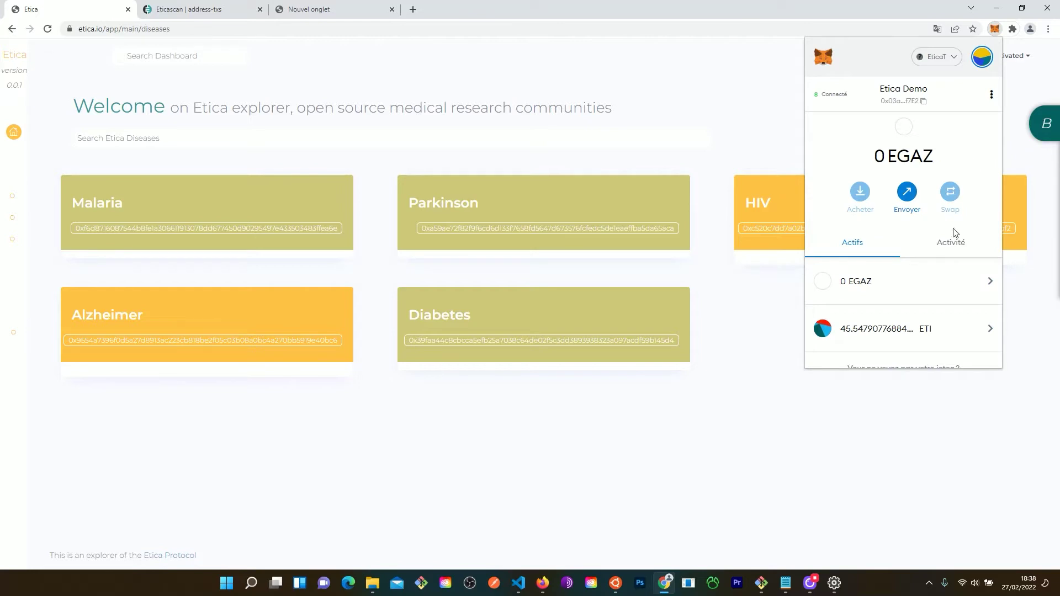
scroll(935, 301, down, 2)
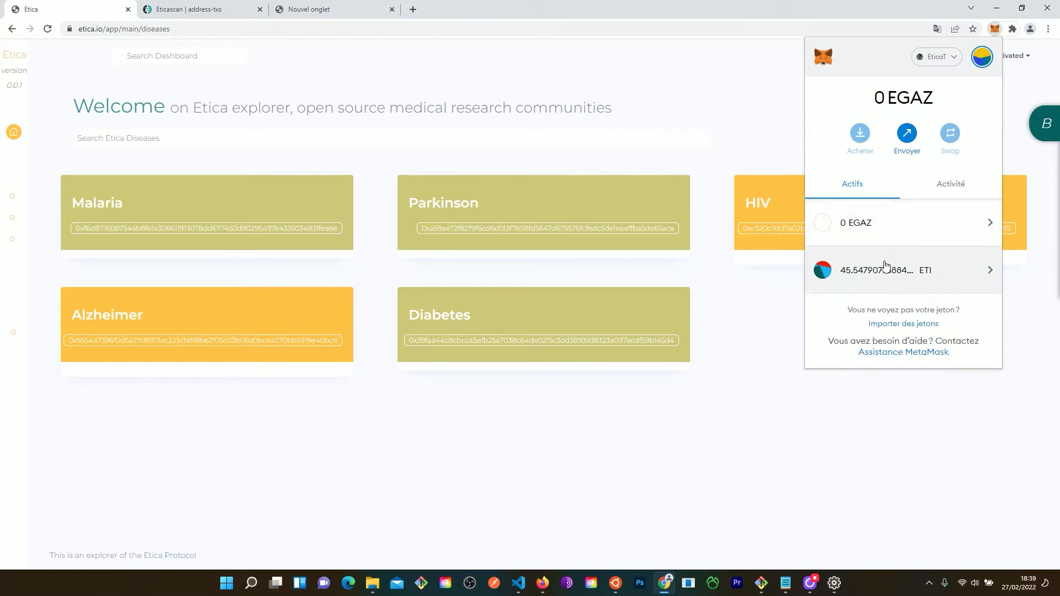
click(852, 282)
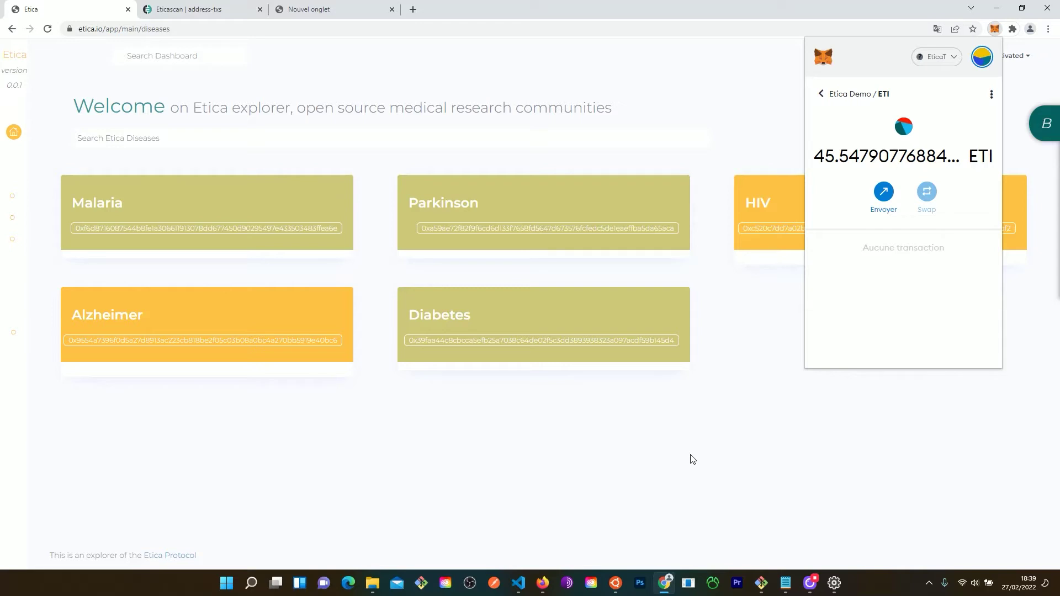
click(1018, 159)
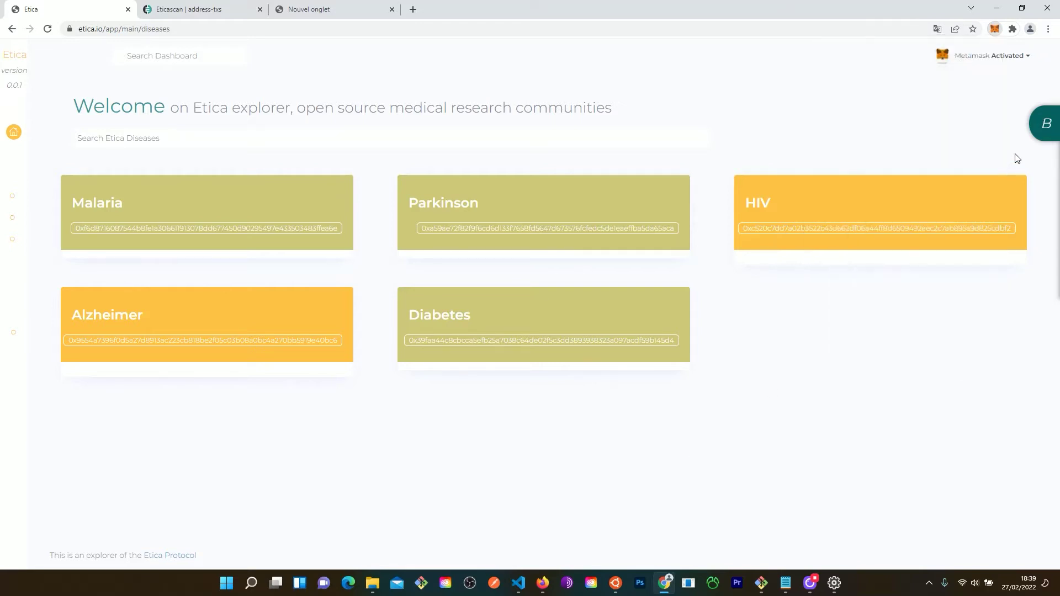